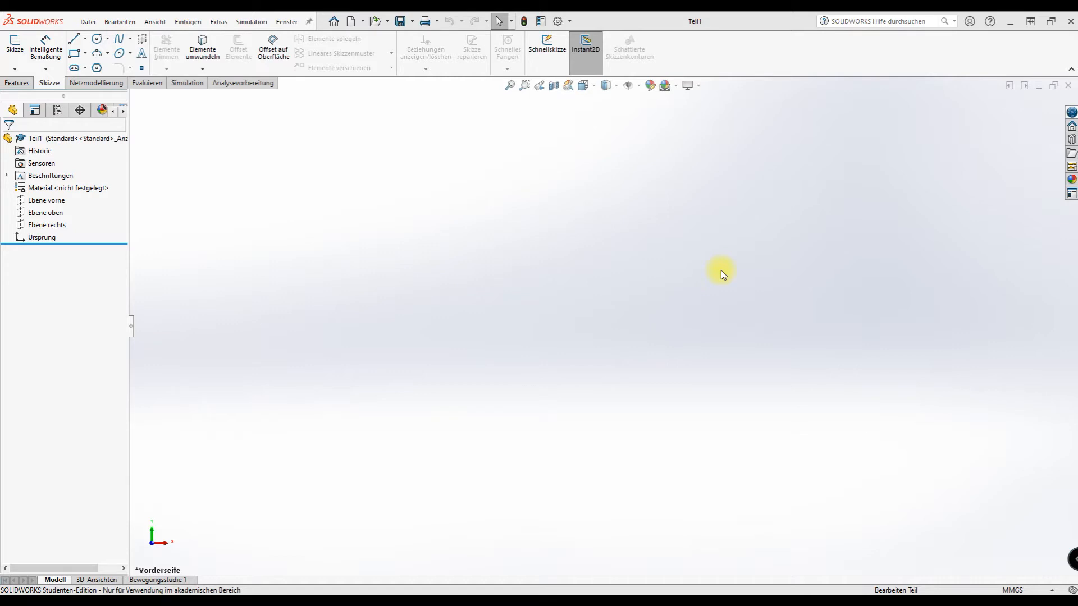
# Sketch a horizontal straight slot on the front plane, above the origin on its negative X side, about 52 mm long and 25 mm wide
pyautogui.click(85, 69)
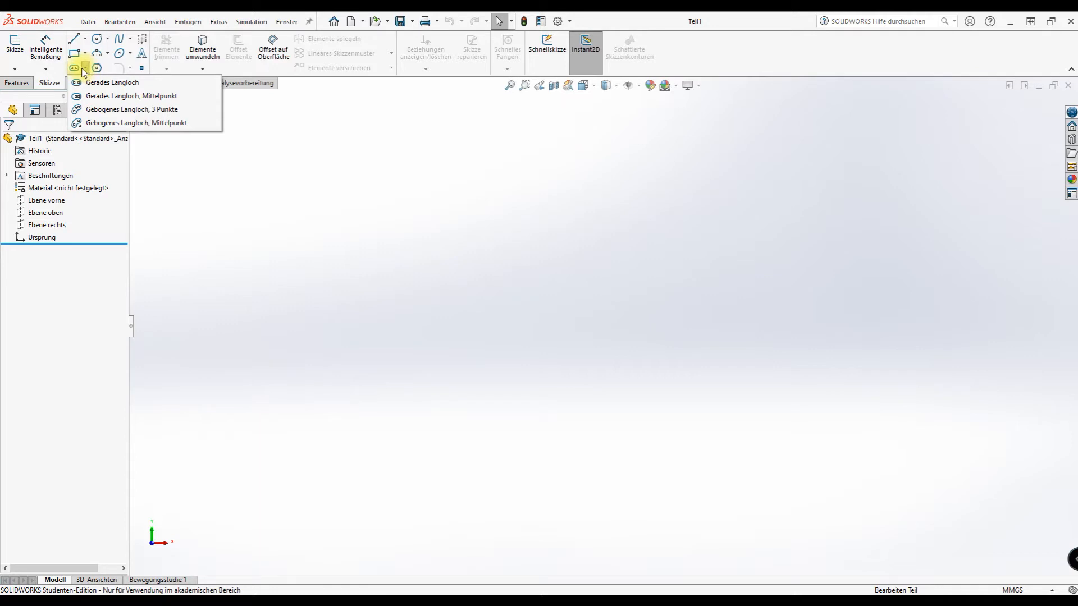
pyautogui.click(85, 68)
pyautogui.click(86, 68)
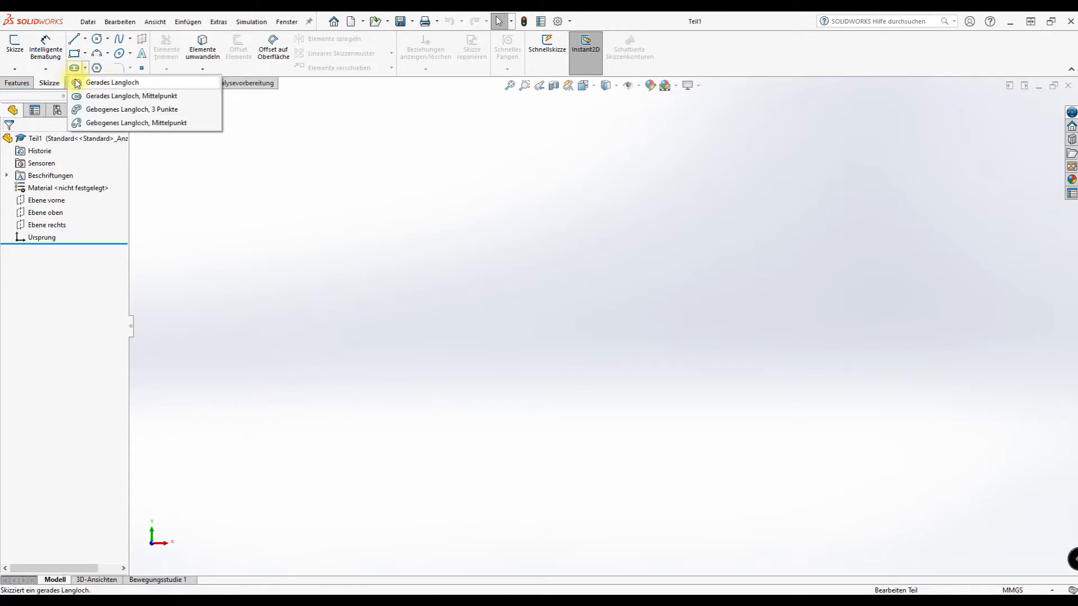
pyautogui.click(80, 82)
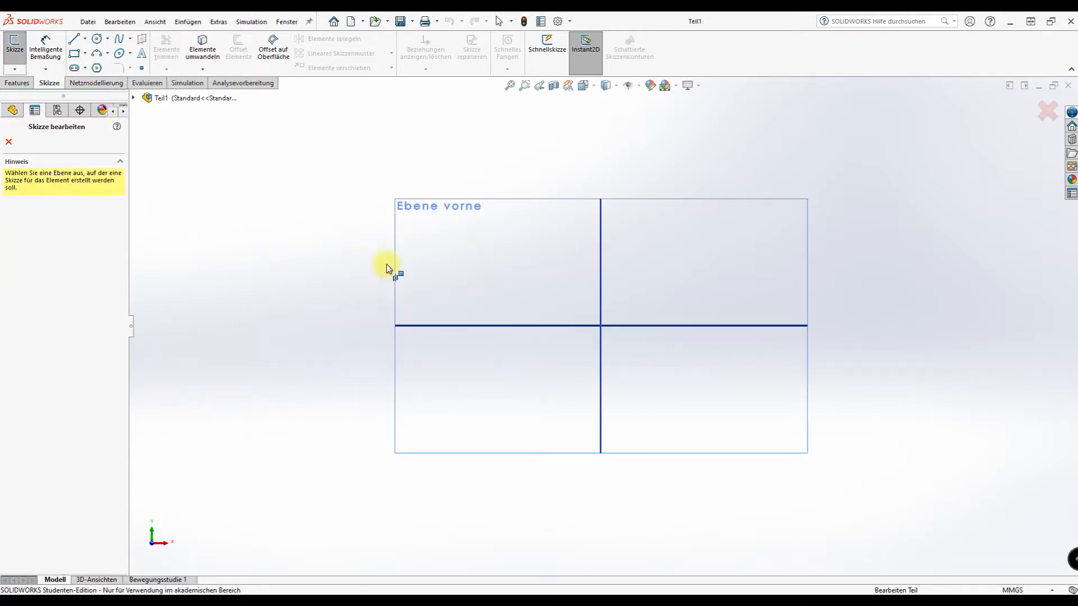
pyautogui.click(522, 262)
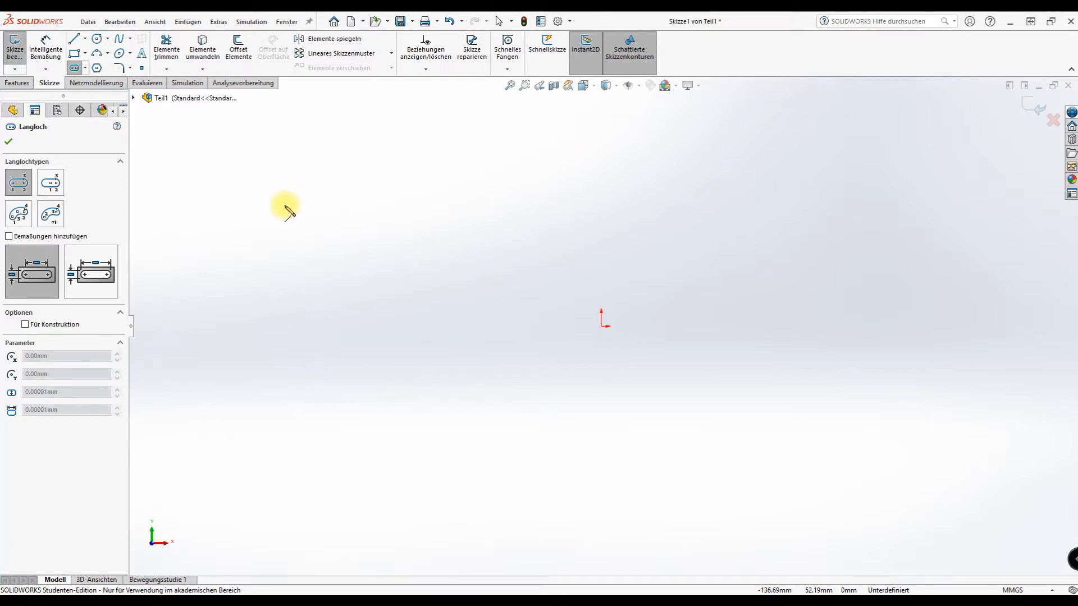
pyautogui.click(285, 206)
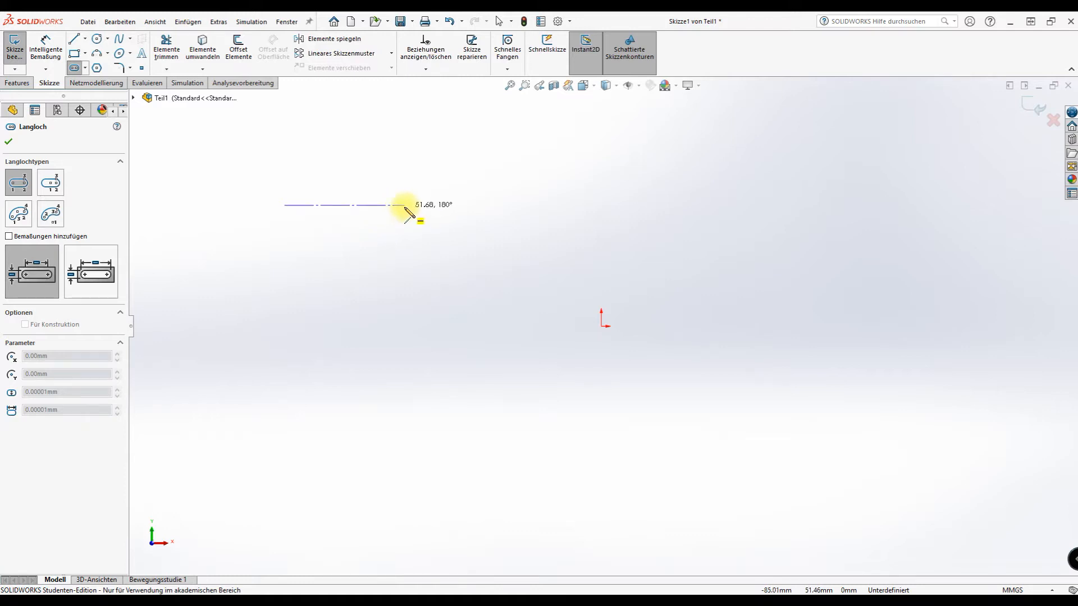
pyautogui.click(404, 205)
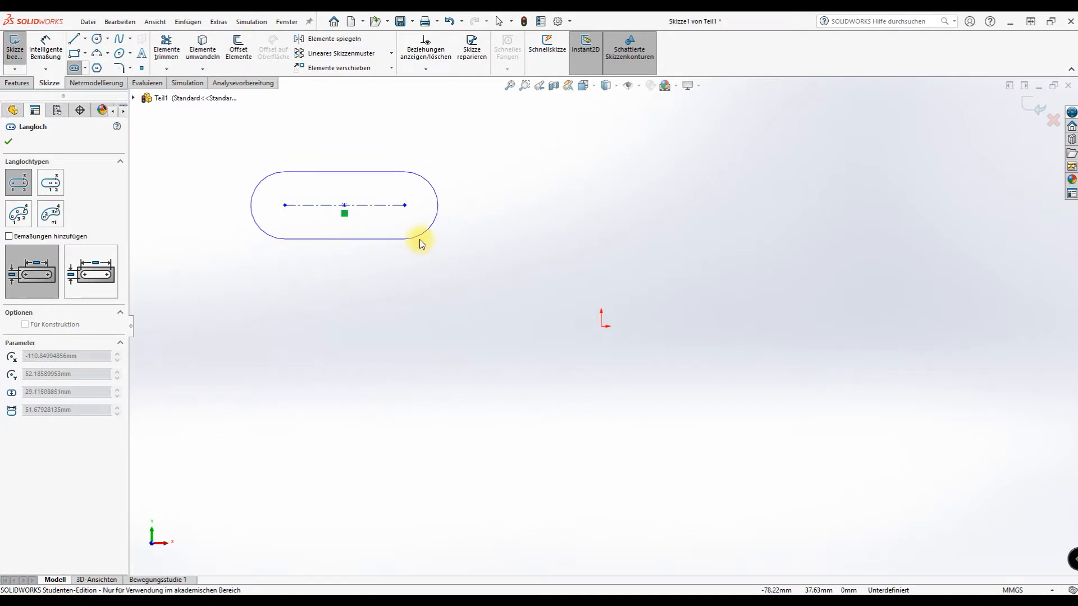
pyautogui.click(416, 238)
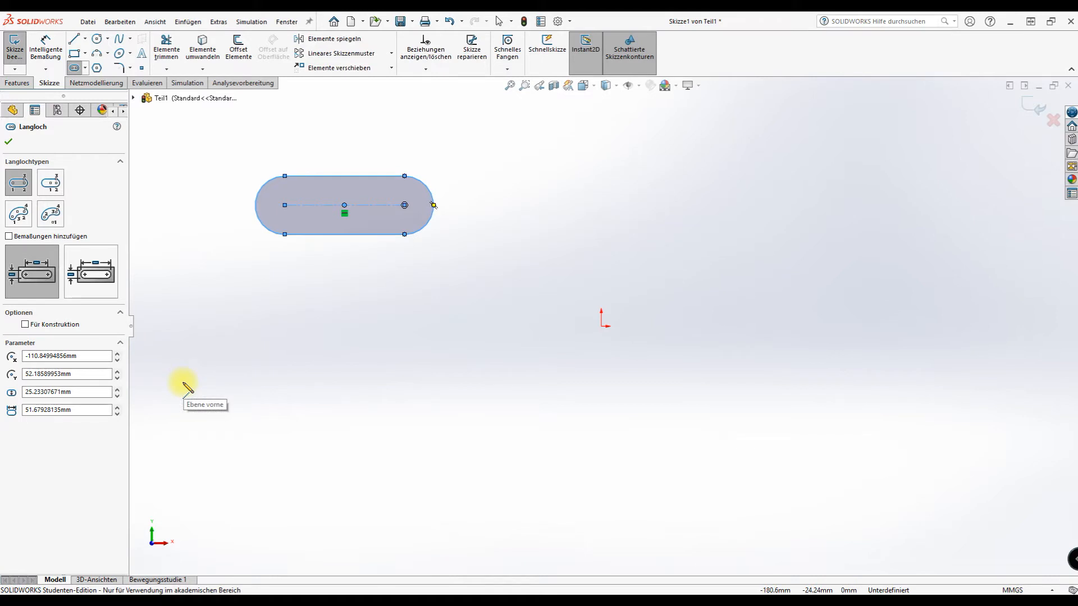
# Set the straight slot's centre coordinates to X -100 mm and Y 60 mm
pyautogui.scroll(1, 185, 387)
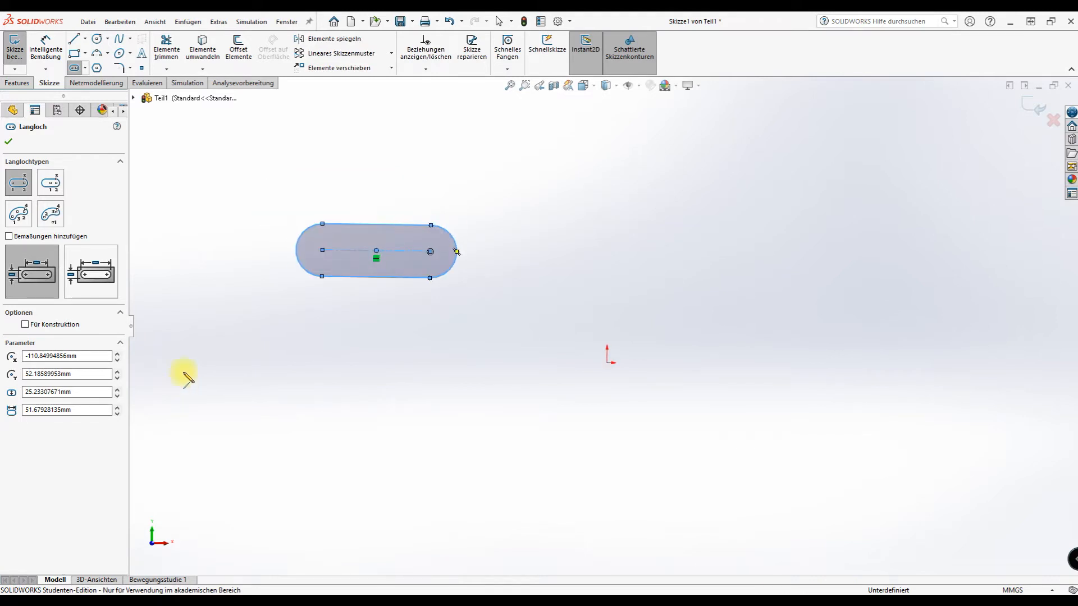
pyautogui.click(584, 87)
pyautogui.click(483, 445)
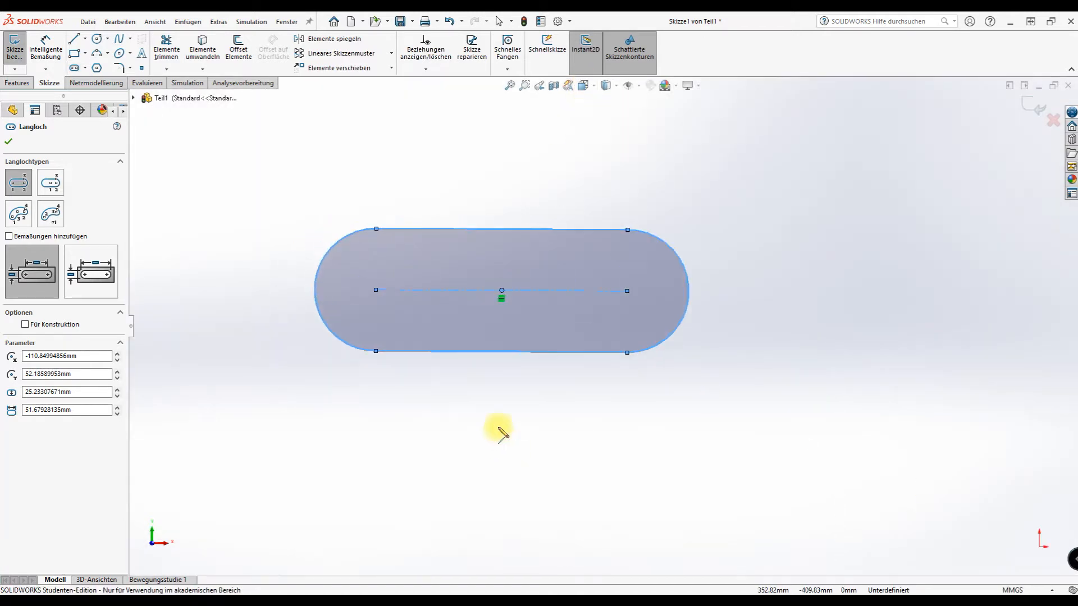
pyautogui.press('z')
pyautogui.press('z')
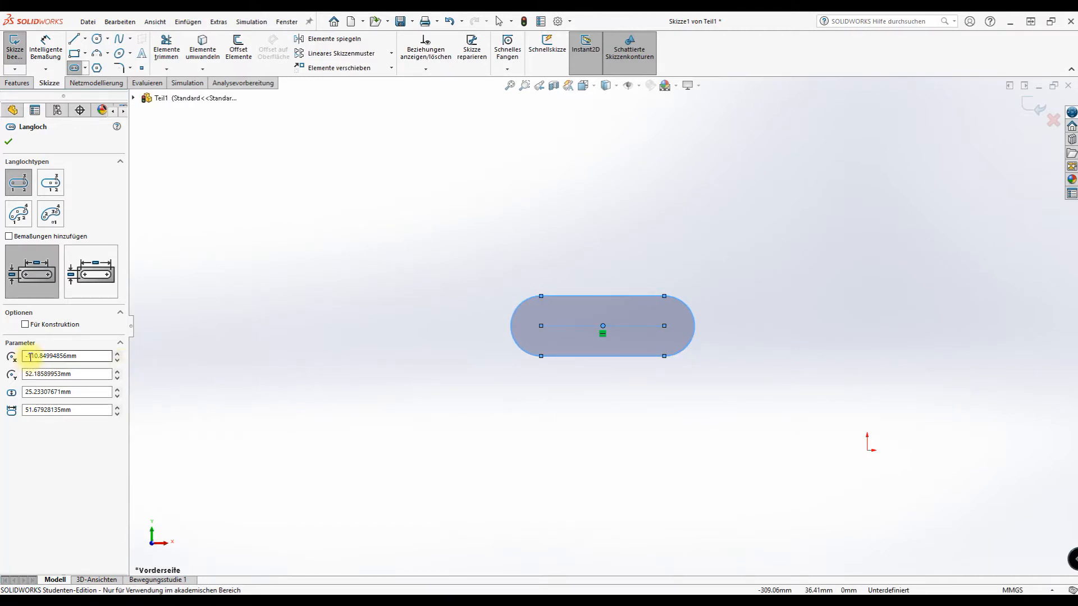
pyautogui.moveTo(30, 356); pyautogui.dragTo(112, 357)
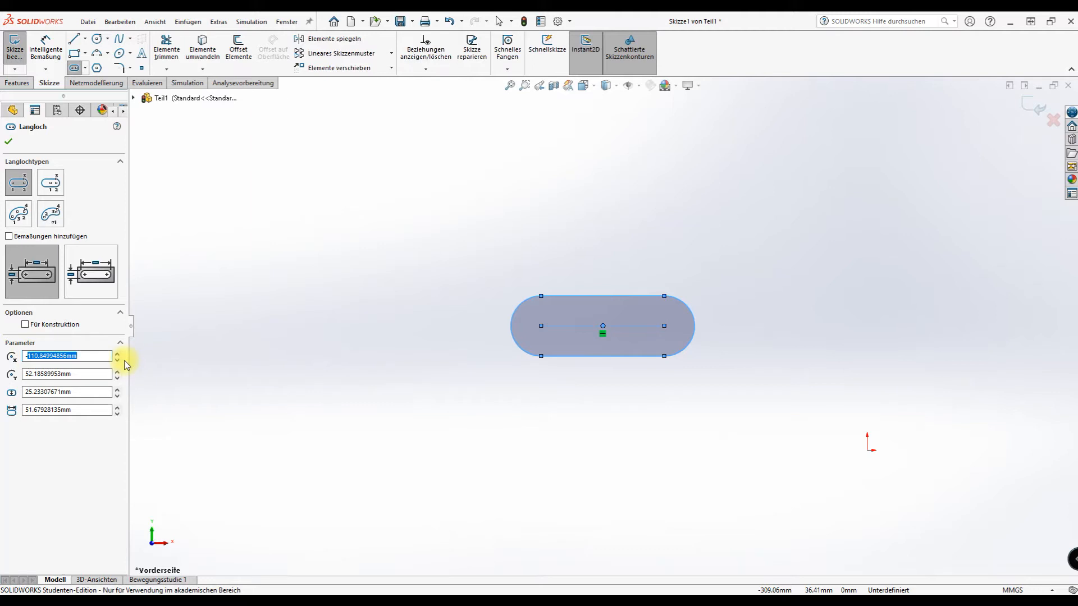
pyautogui.write('--100')
pyautogui.press('Left')
pyautogui.press('BackSpace')
pyautogui.press('Return')
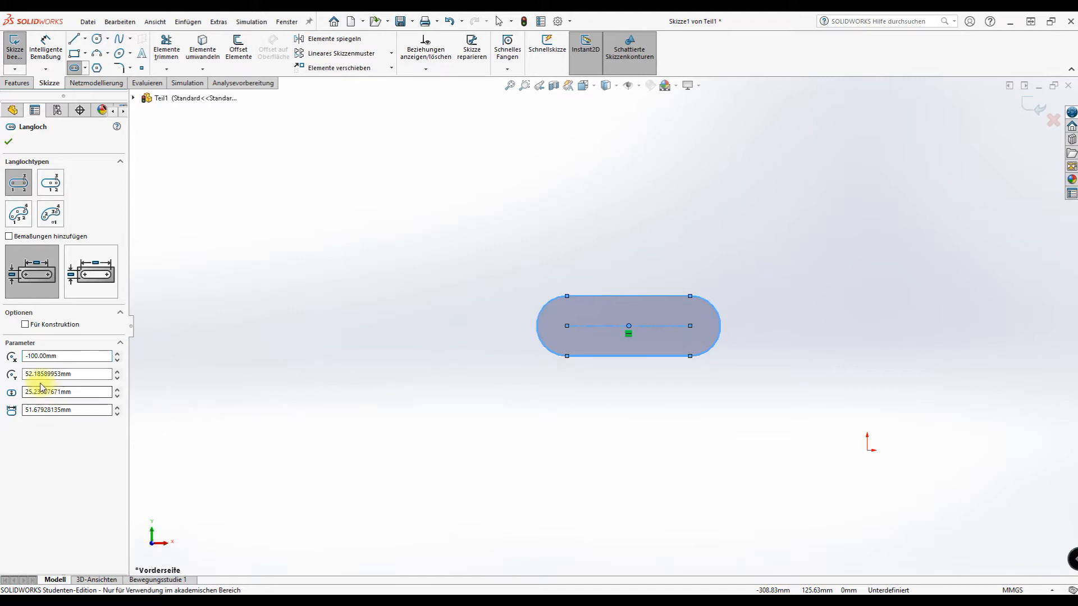
pyautogui.moveTo(19, 372); pyautogui.dragTo(106, 379)
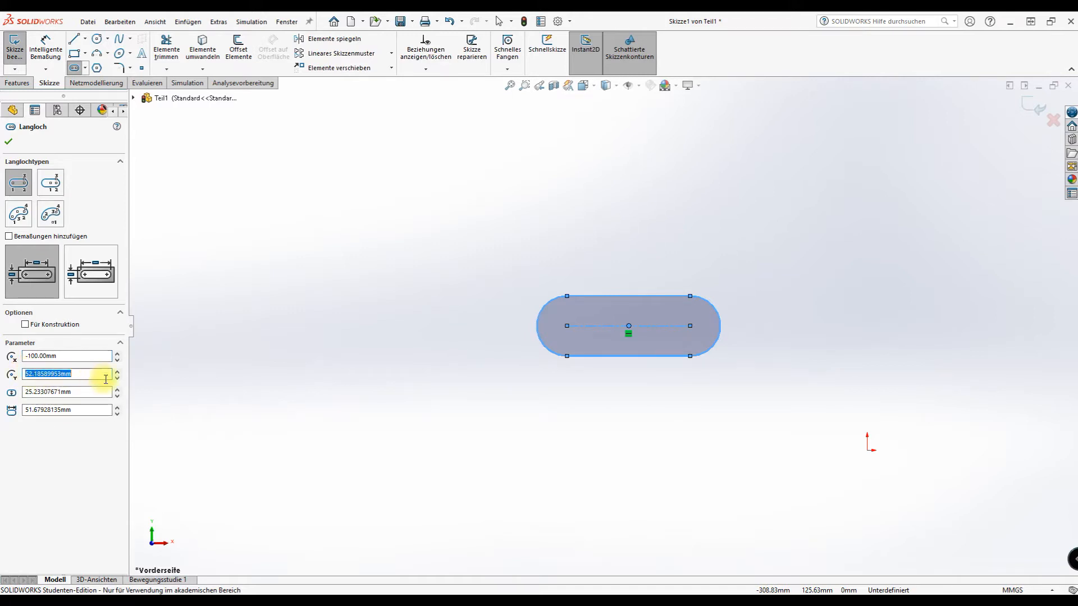
pyautogui.write('60')
pyautogui.press('Return')
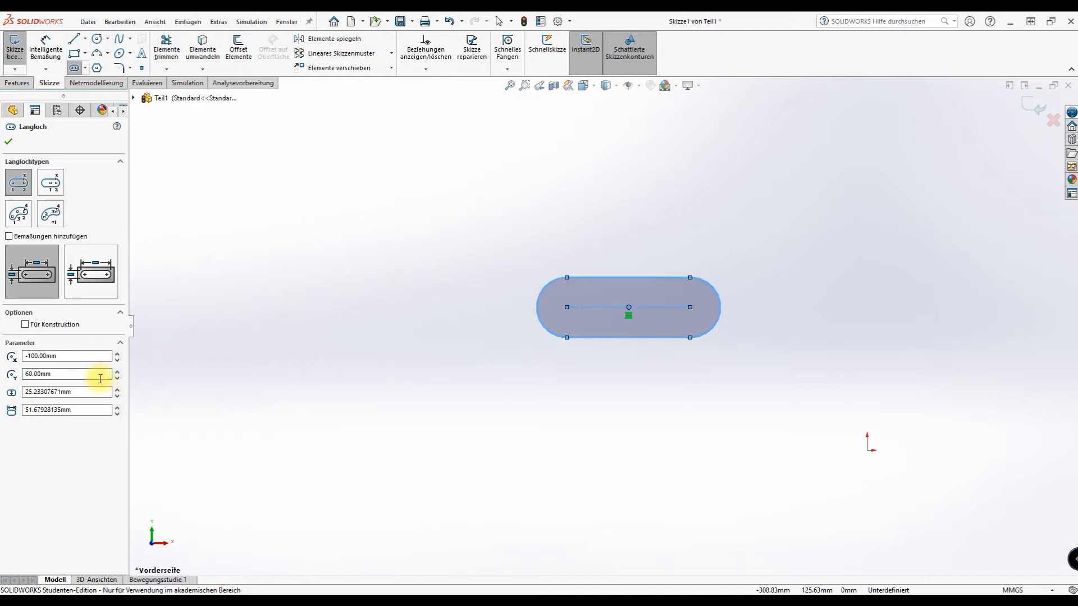
# Set the straight slot's width to 20 mm and its length to 100 mm
pyautogui.moveTo(108, 391); pyautogui.dragTo(25, 392)
pyautogui.press('BackSpace')
pyautogui.hotkey('ctrl', 'z')
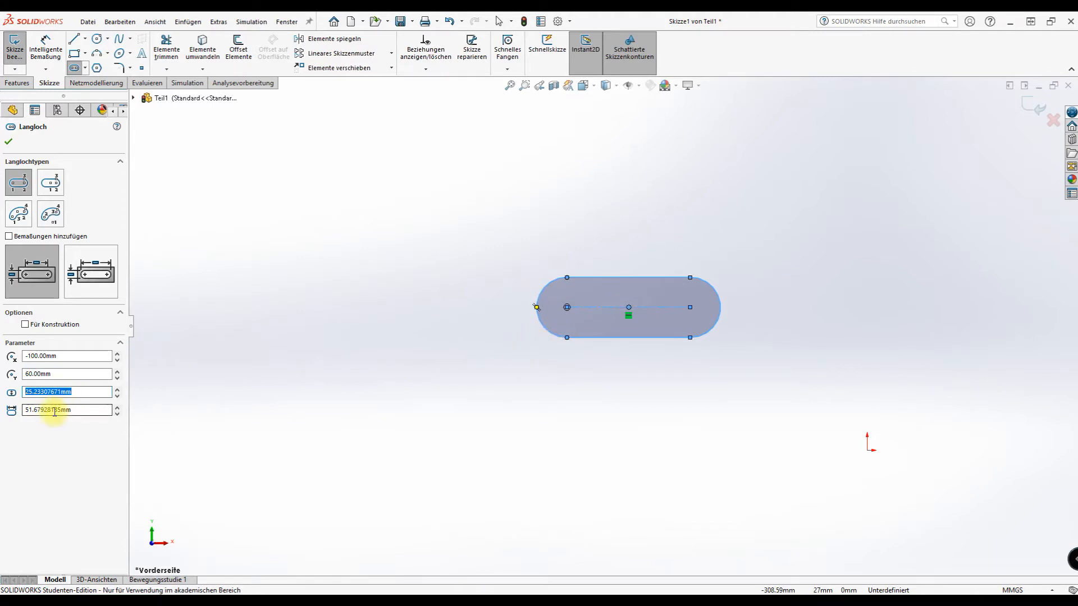
pyautogui.write('20')
pyautogui.press('Return')
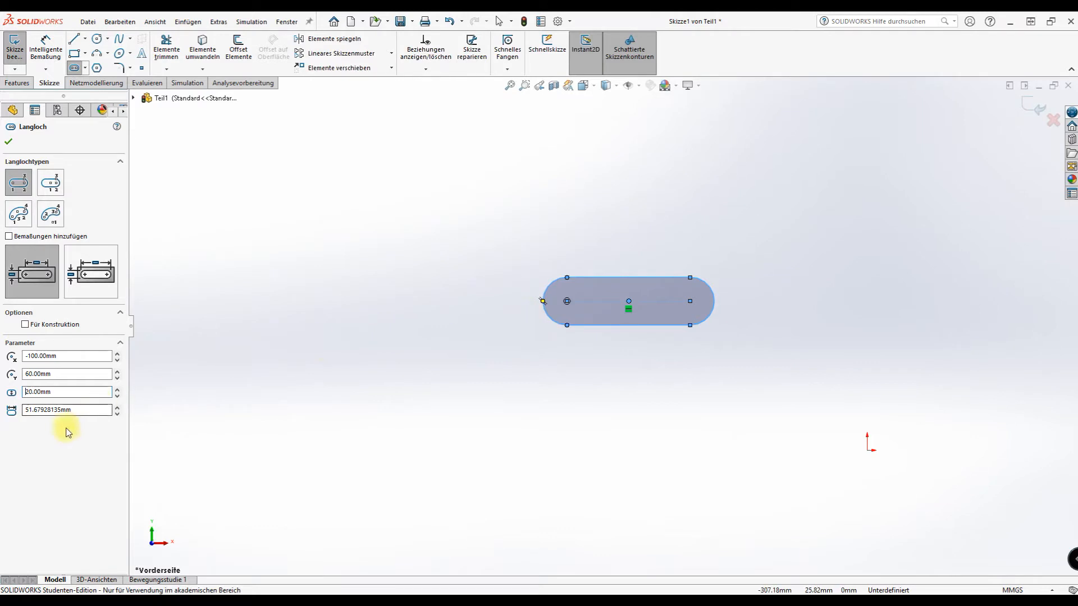
pyautogui.click(81, 410)
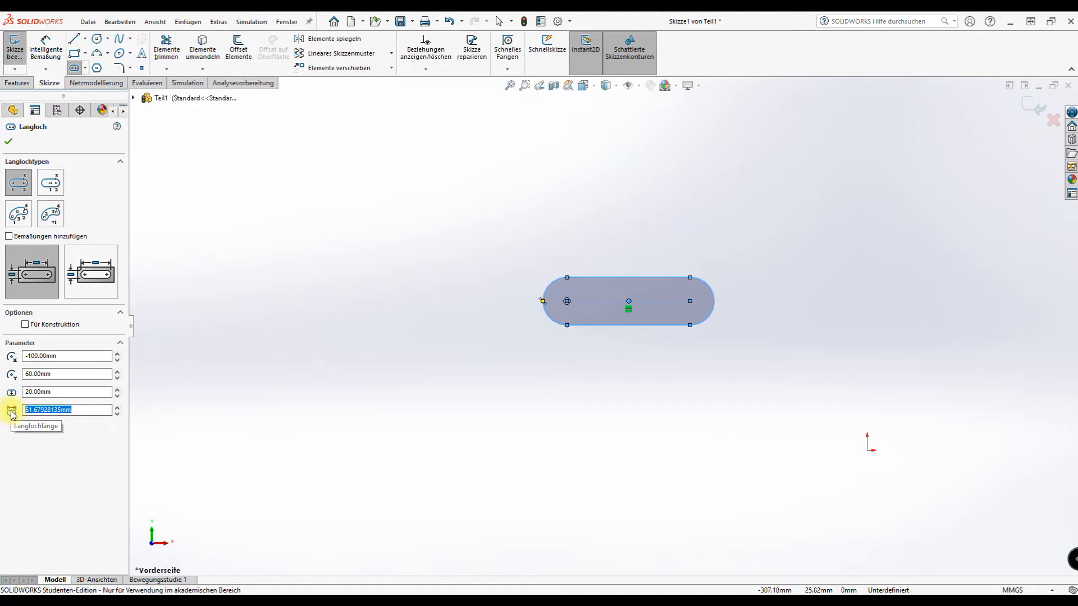
pyautogui.write('100')
pyautogui.press('Return')
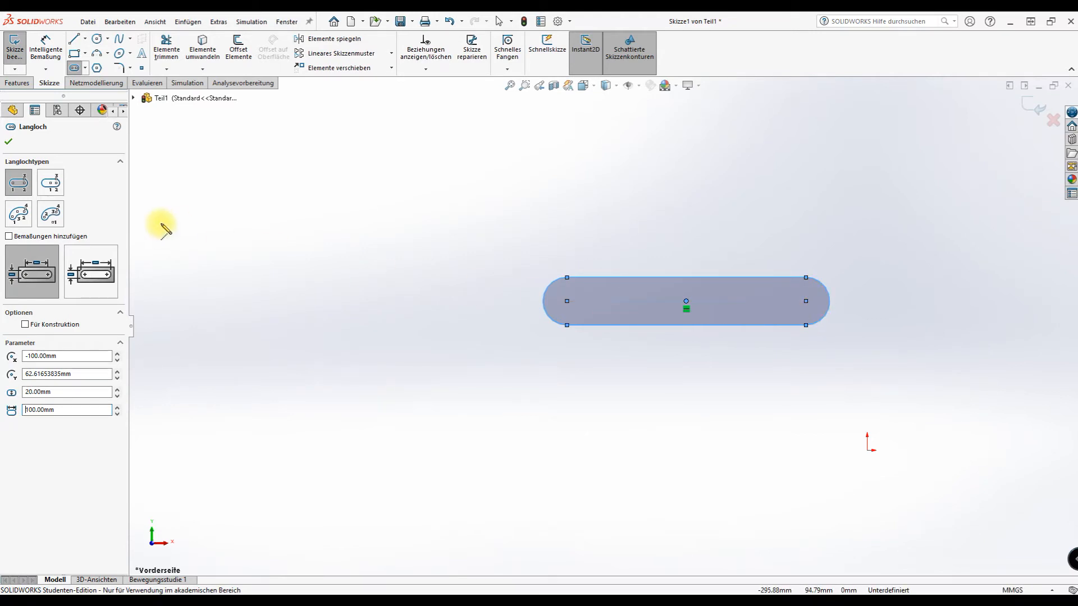
# Sketch a horizontal centerpoint straight slot below the first slot, about 238 mm long and 29 mm wide
pyautogui.scroll(-1, 147, 203)
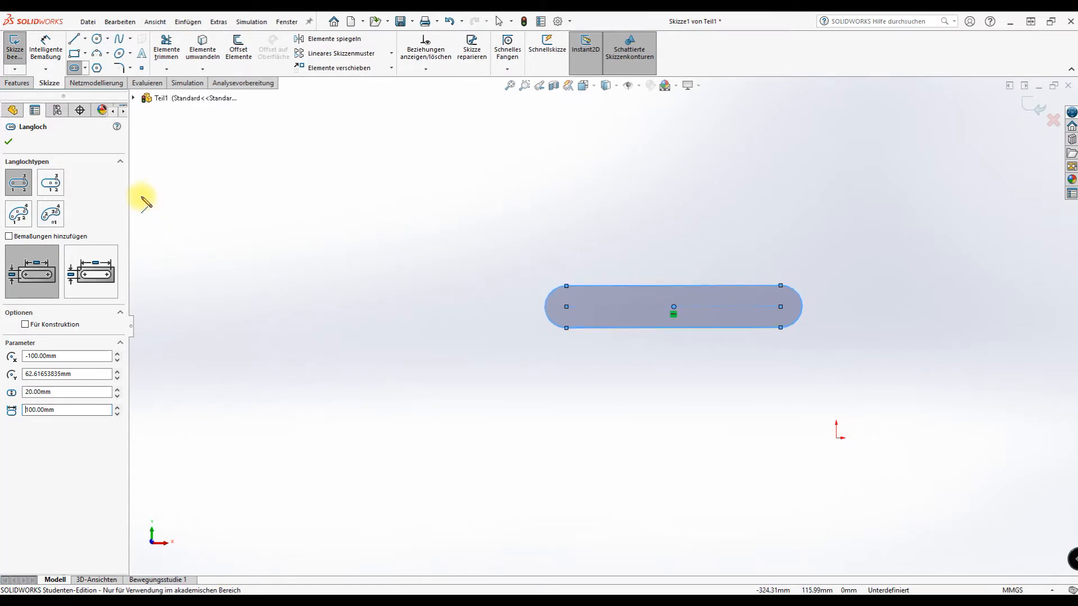
pyautogui.click(50, 190)
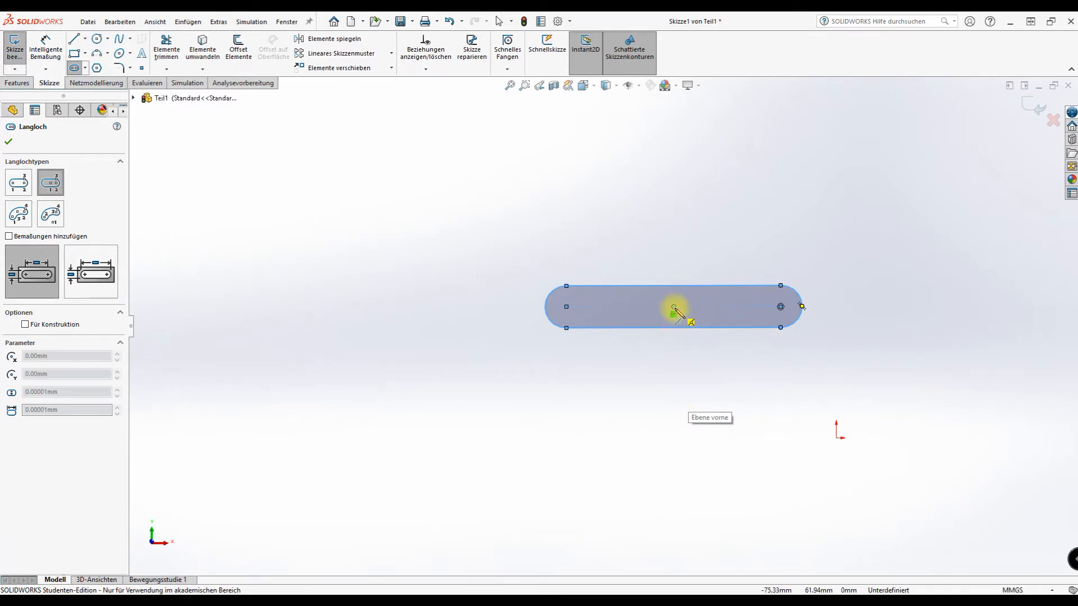
pyautogui.click(673, 384)
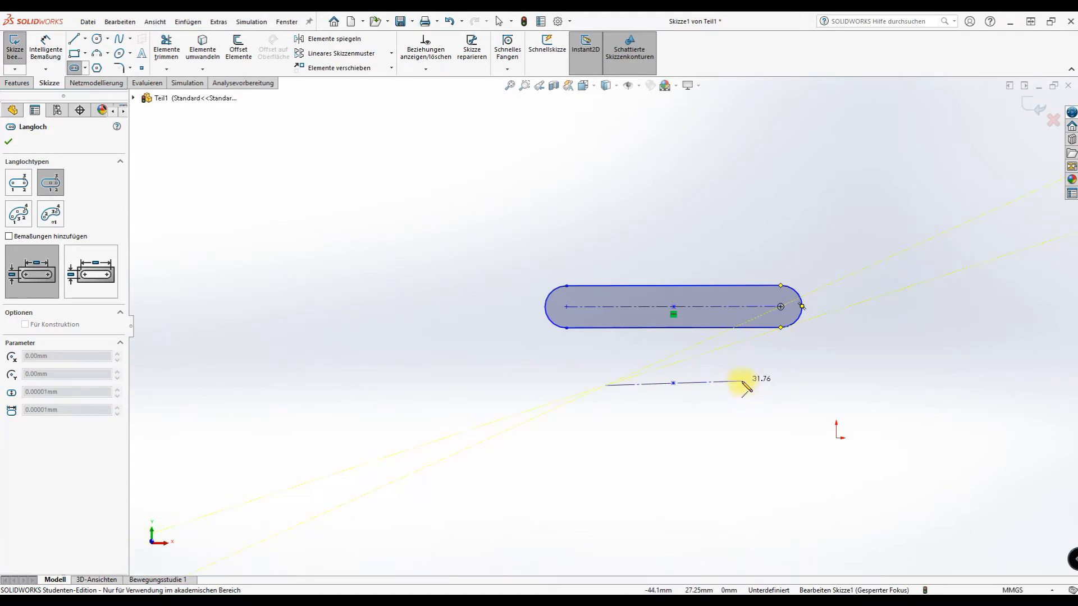
pyautogui.click(930, 384)
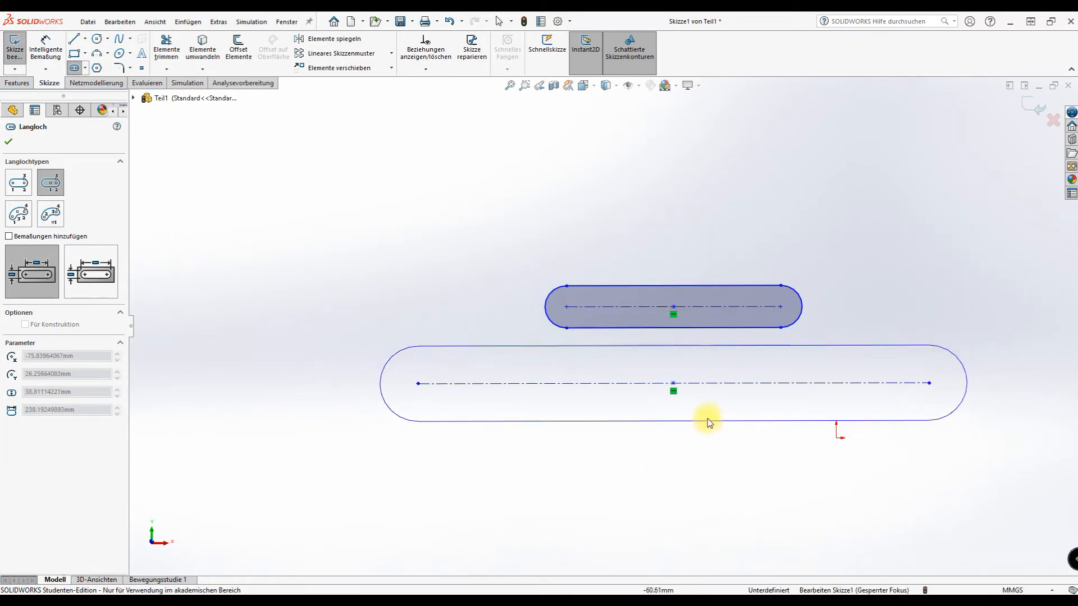
pyautogui.click(708, 413)
# Set the lower slot's centre coordinates to X -50 mm and Y 30 mm
pyautogui.click(34, 373)
pyautogui.click(31, 356)
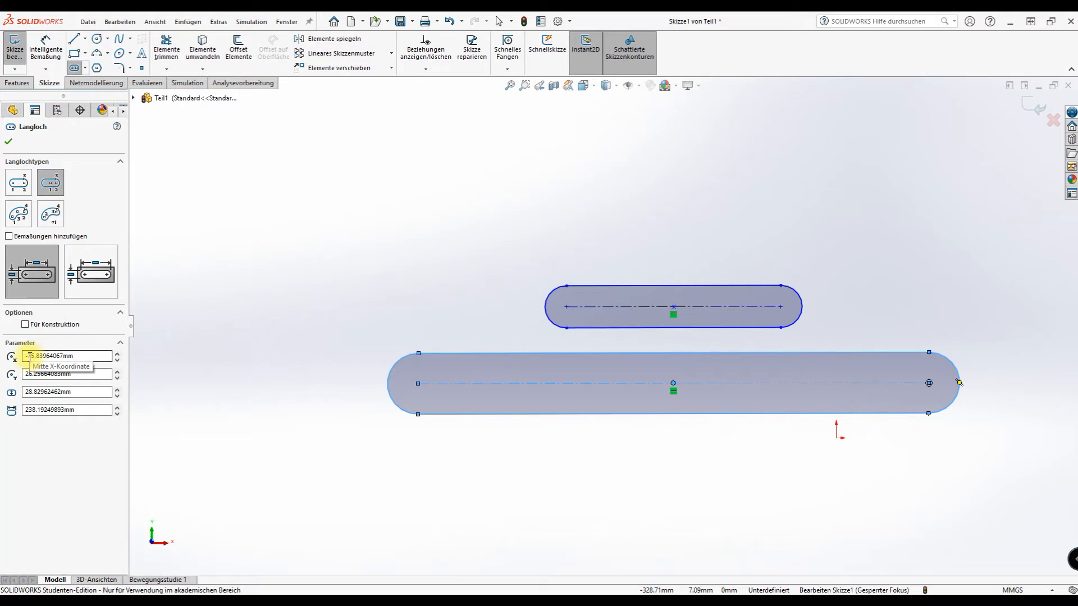
pyautogui.moveTo(27, 355); pyautogui.dragTo(105, 355)
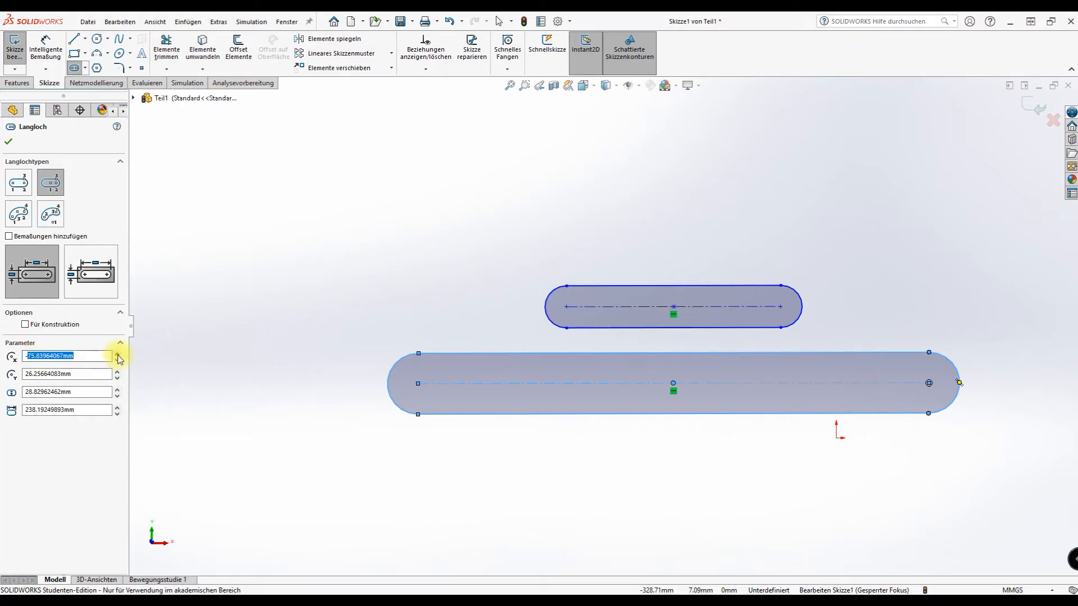
pyautogui.write('-50')
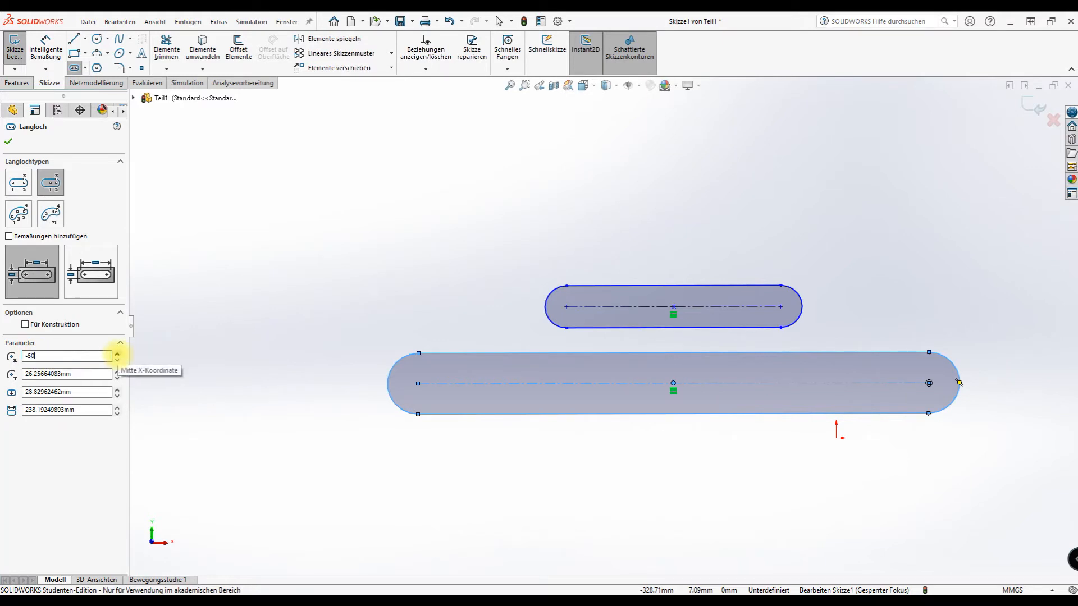
pyautogui.press('Return')
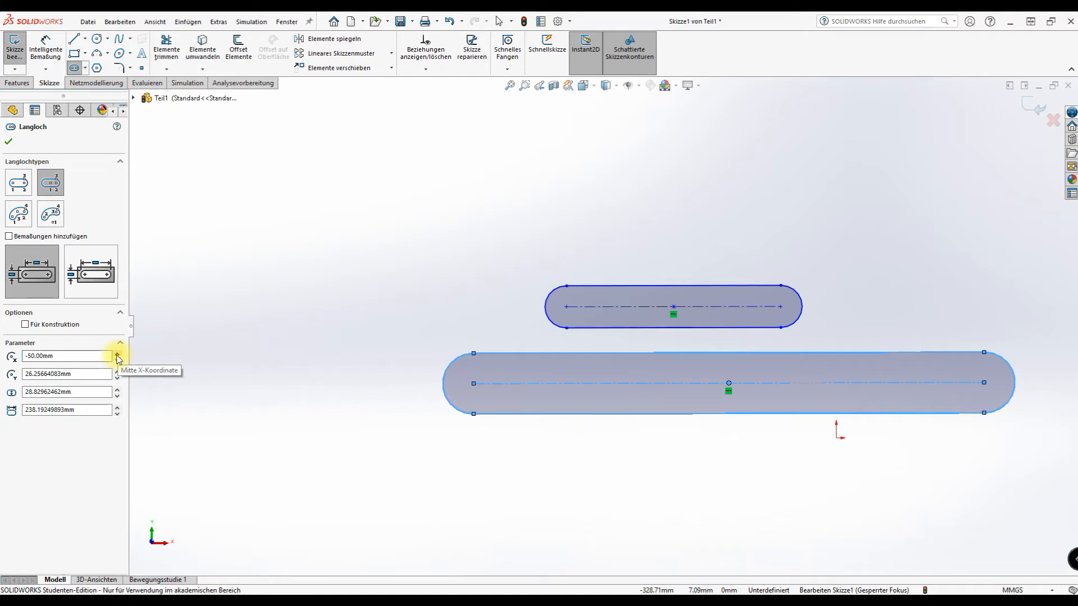
pyautogui.click(26, 374)
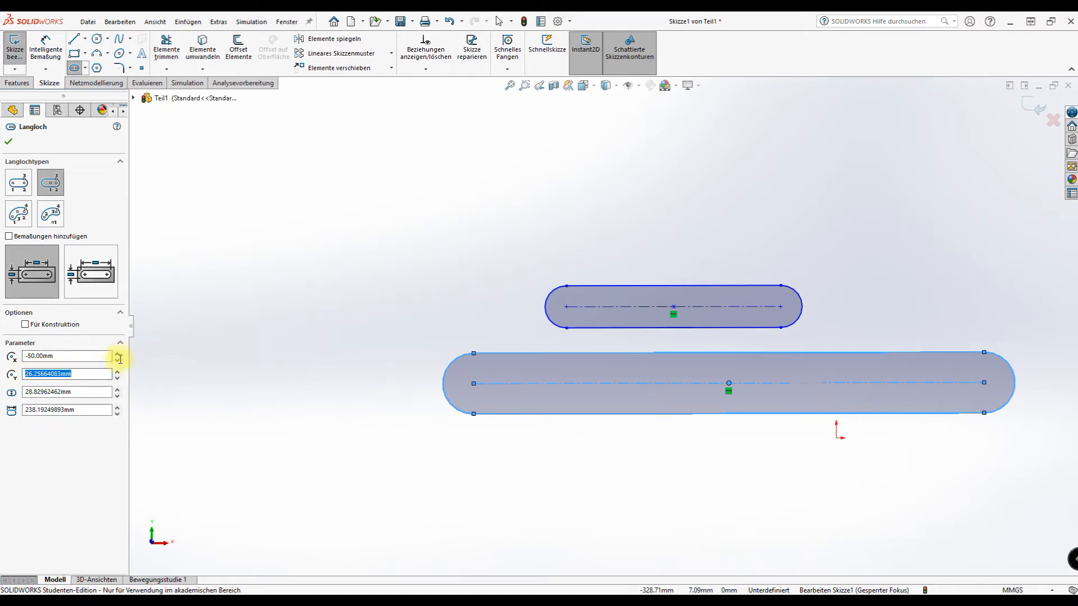
pyautogui.write('30')
pyautogui.press('Return')
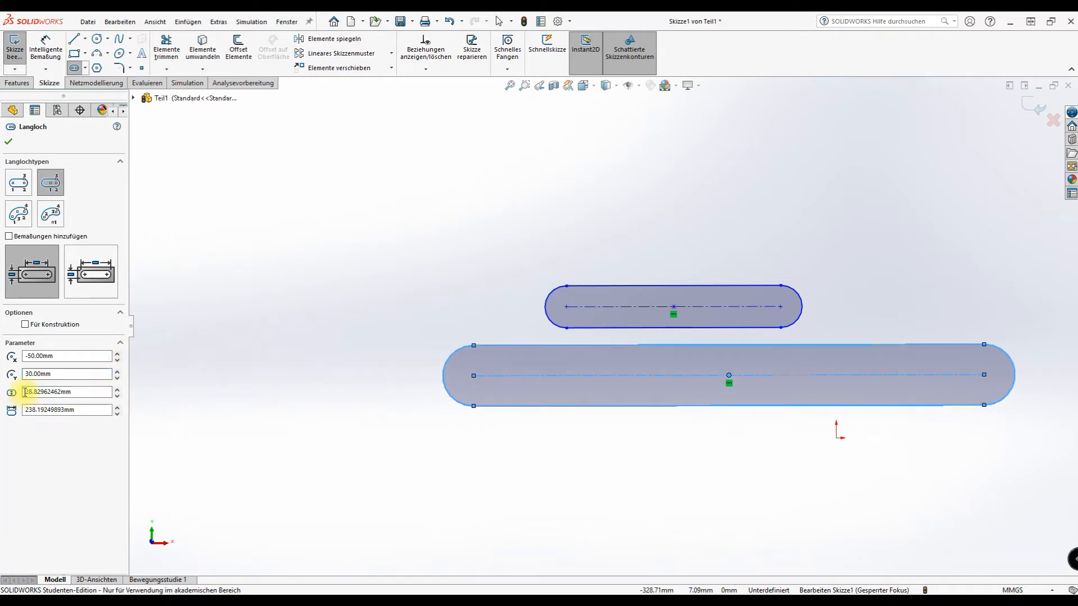
# Set the lower slot's width to 20 mm and its length to 100 mm
pyautogui.click(25, 392)
pyautogui.write('20')
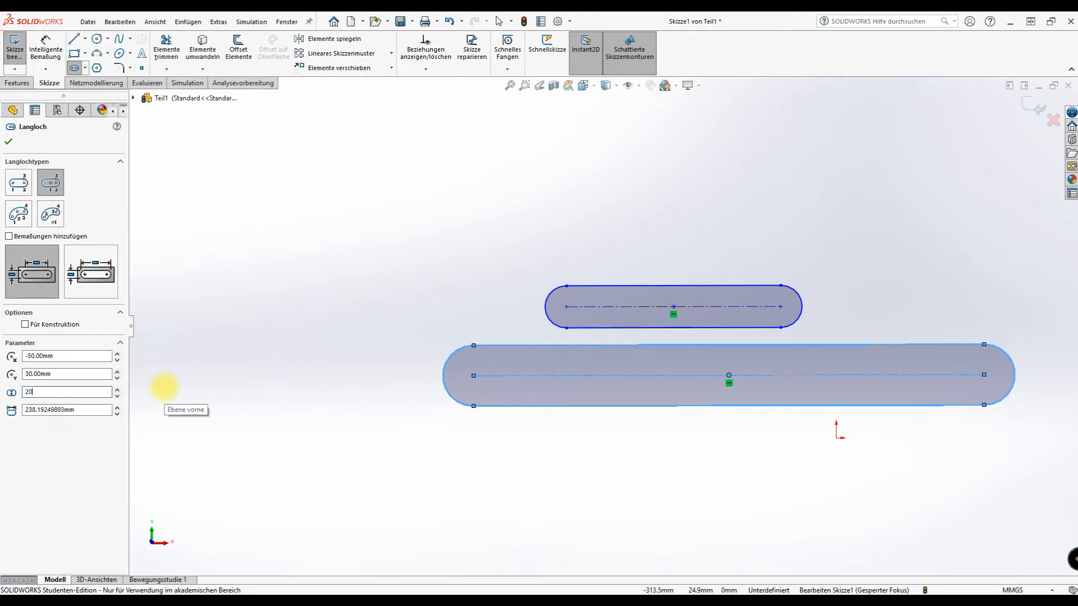
pyautogui.press('Return')
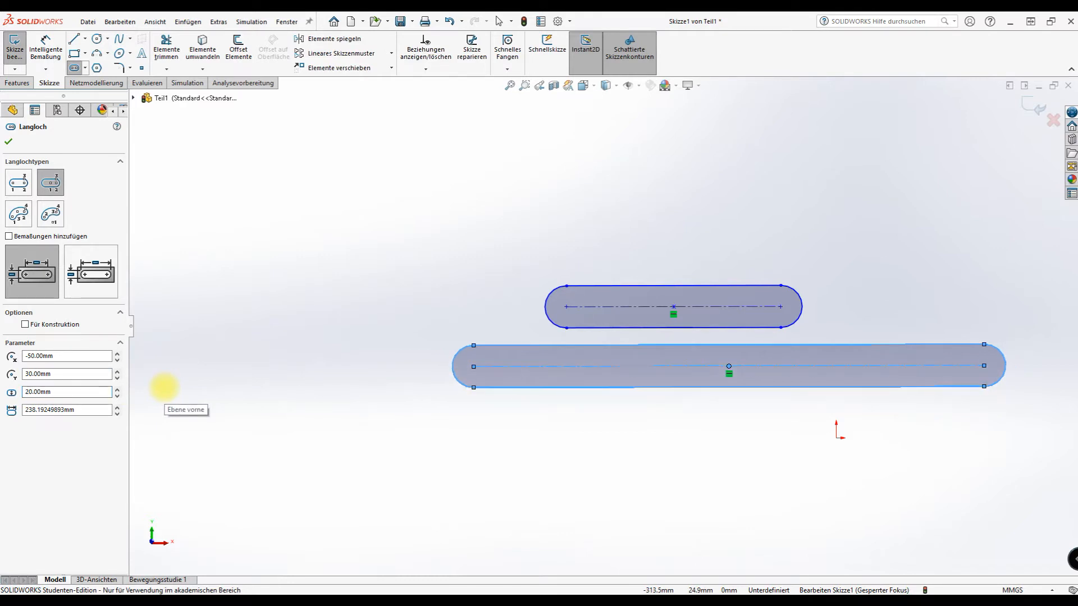
pyautogui.moveTo(87, 410); pyautogui.dragTo(8, 411)
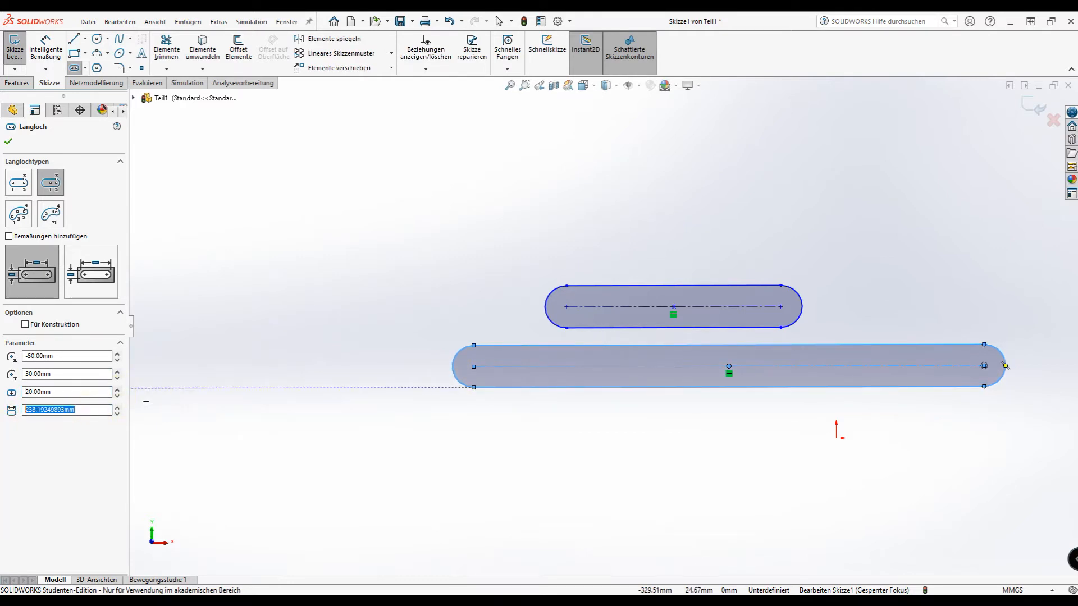
pyautogui.write('100')
pyautogui.press('Return')
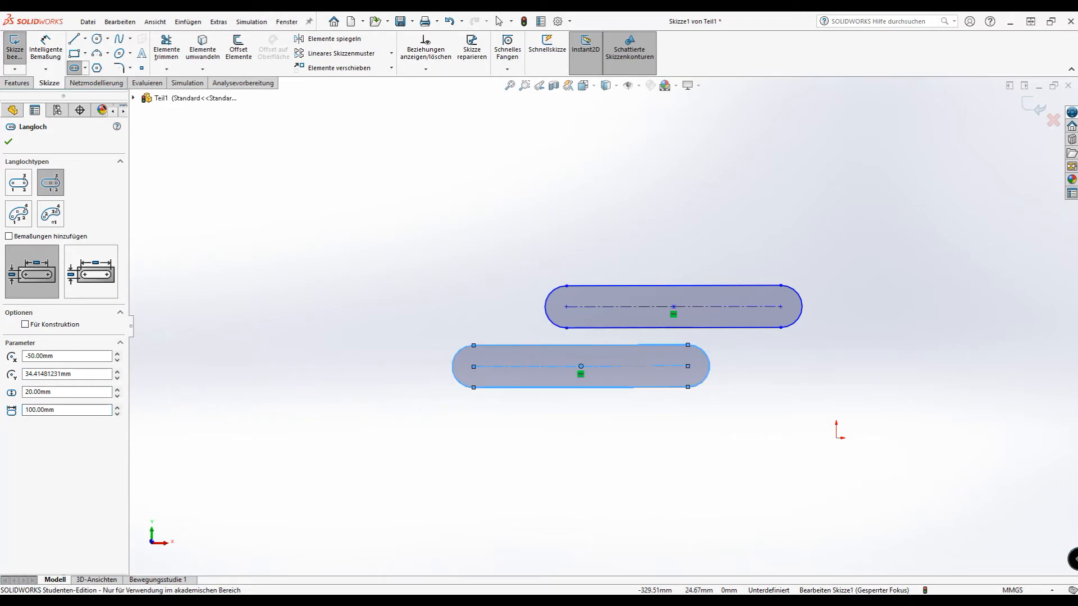
# Sketch a 3-point arc slot to the right of the straight slots, about 36 mm radius, 152° arc angle and 23 mm wide
pyautogui.scroll(3, 586, 539)
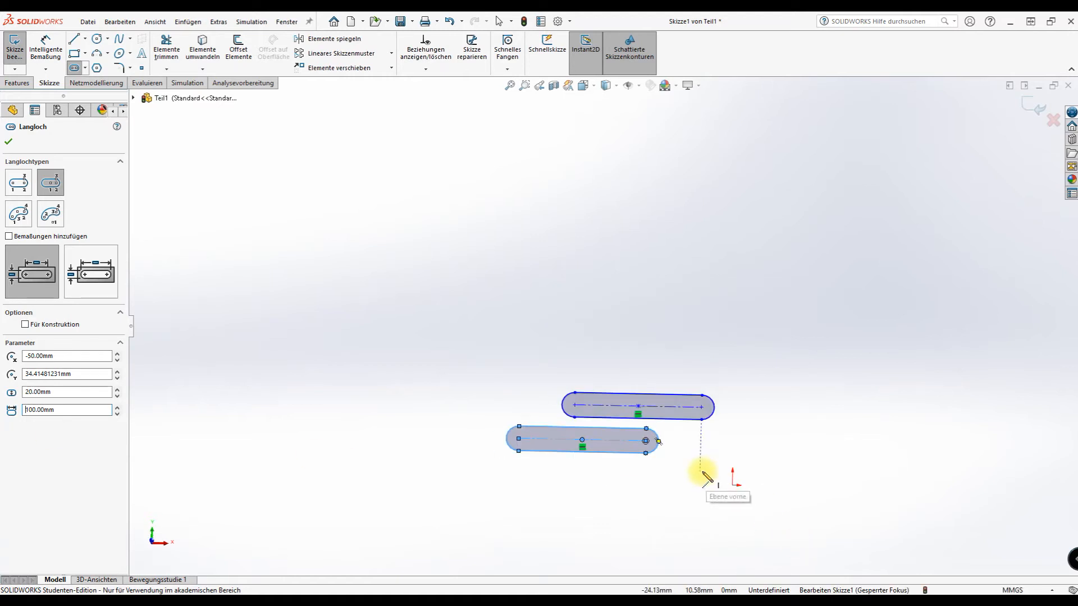
pyautogui.scroll(-2, 701, 466)
pyautogui.scroll(-2, 680, 447)
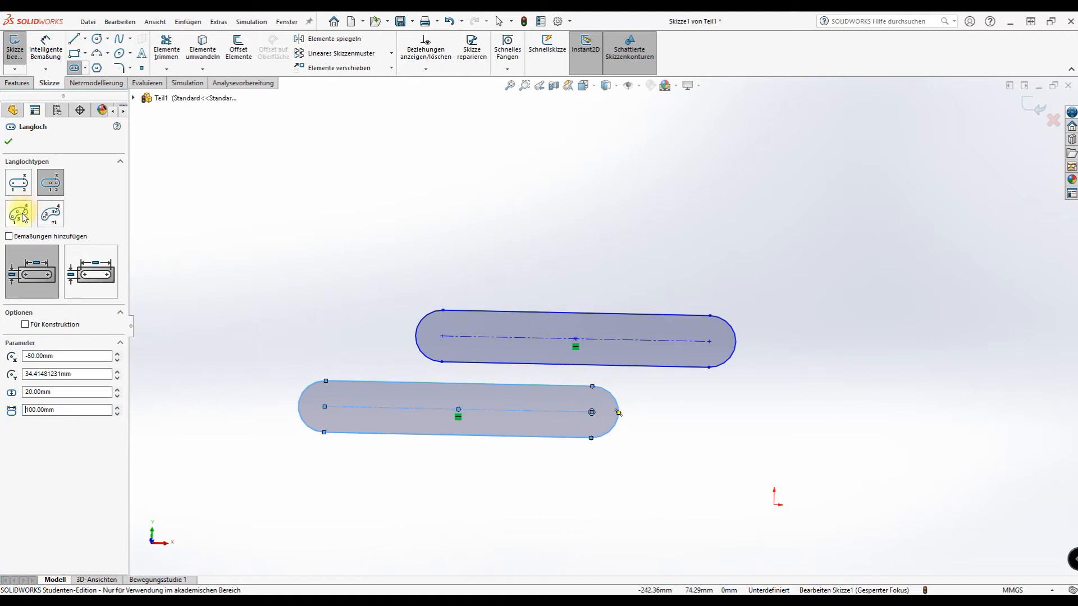
pyautogui.click(22, 218)
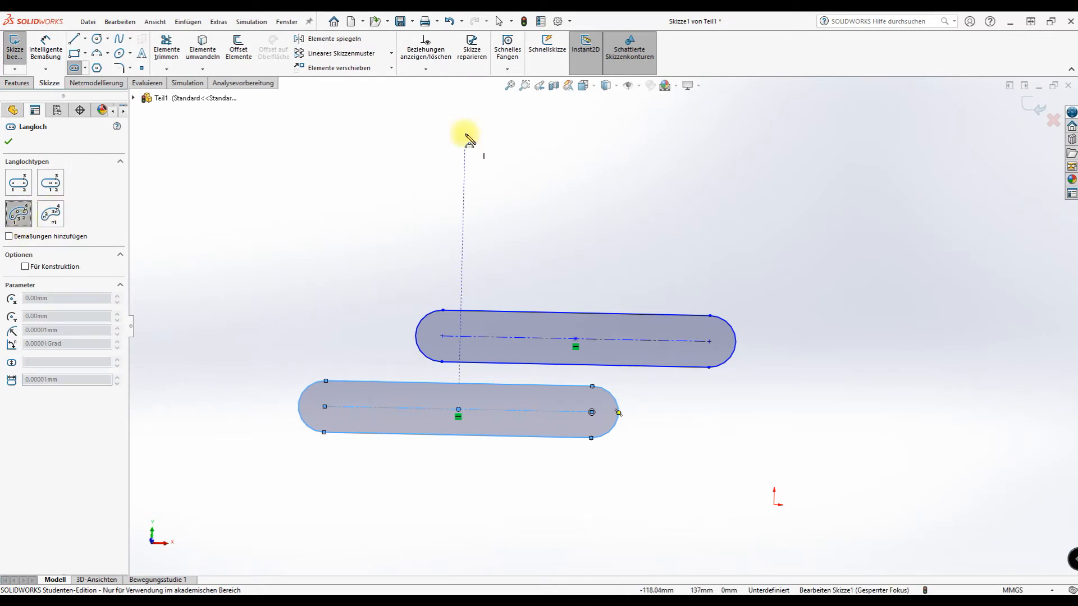
pyautogui.press('z')
pyautogui.scroll(-3, 892, 393)
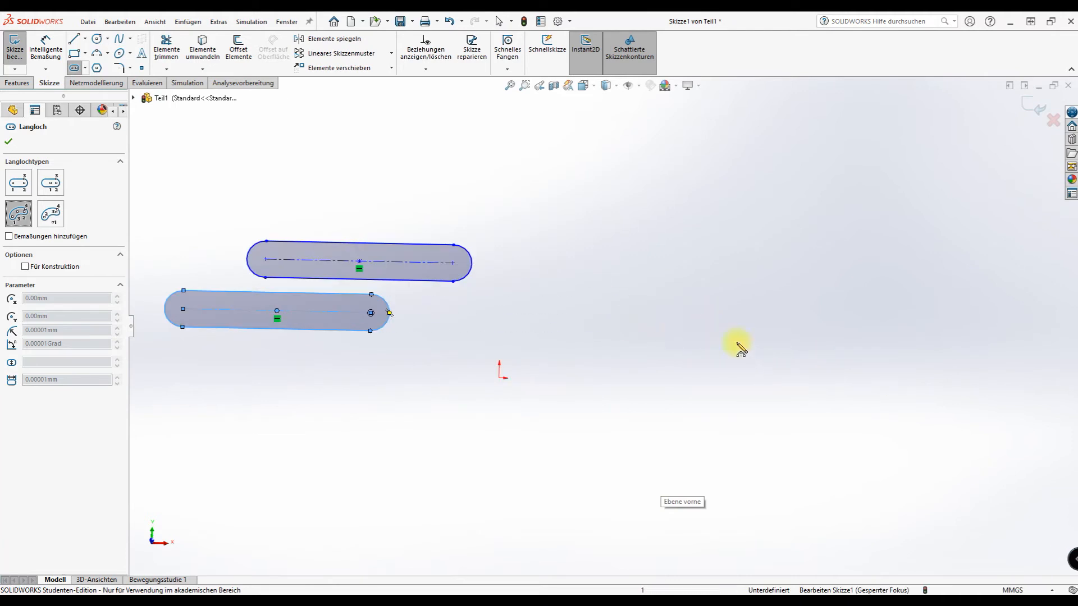
pyautogui.click(688, 315)
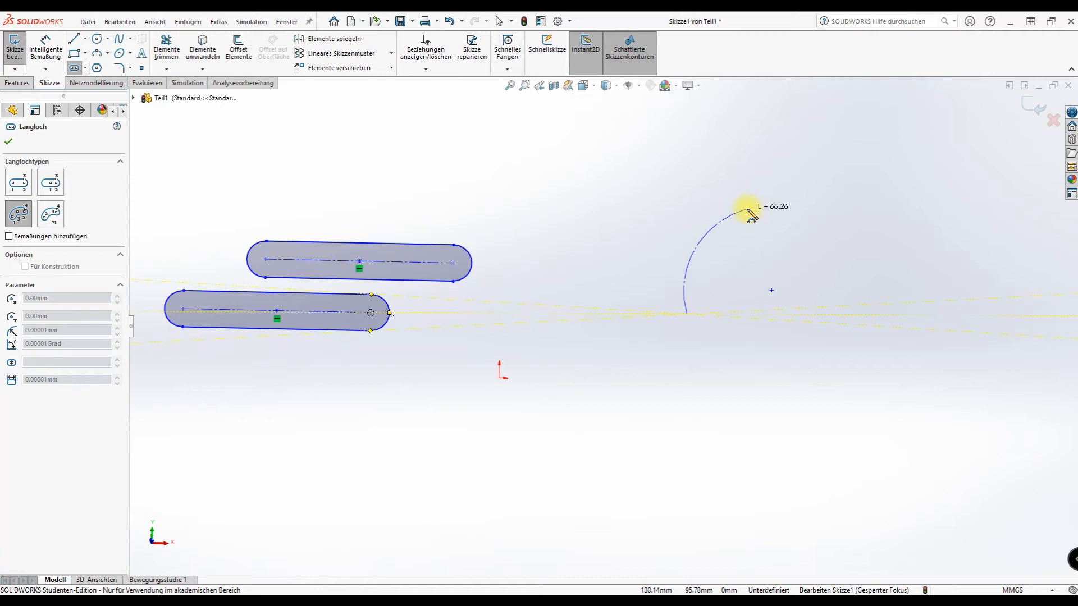
pyautogui.scroll(-1, 751, 215)
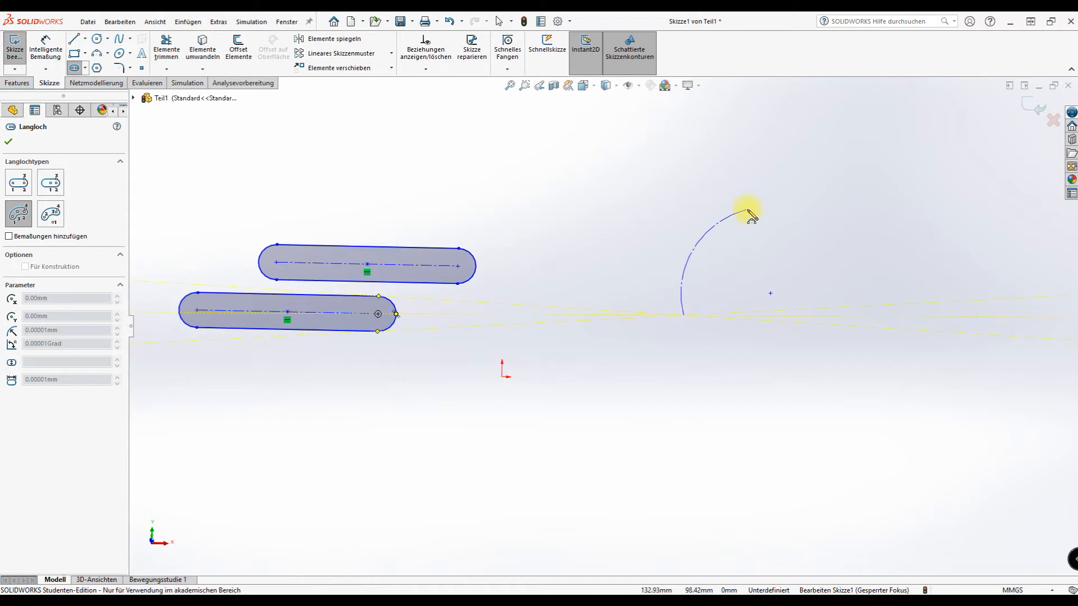
pyautogui.click(748, 211)
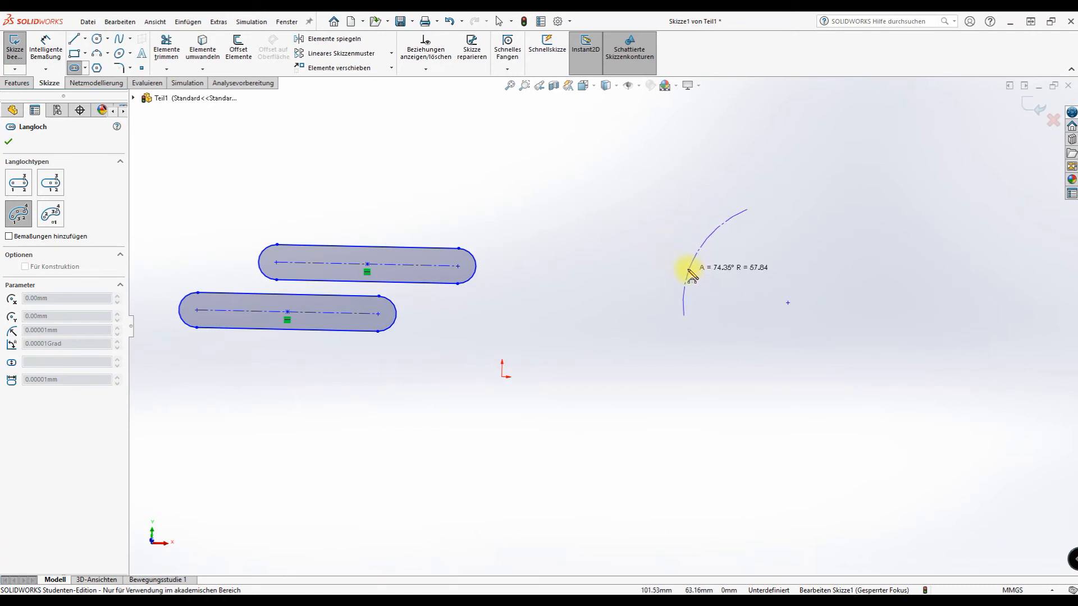
pyautogui.click(679, 241)
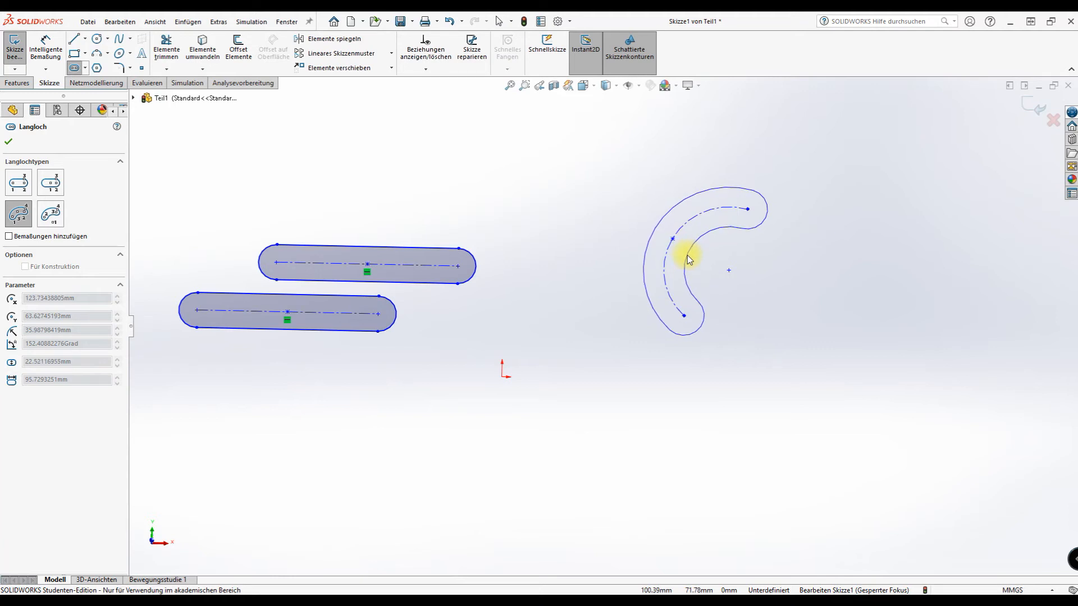
pyautogui.click(690, 259)
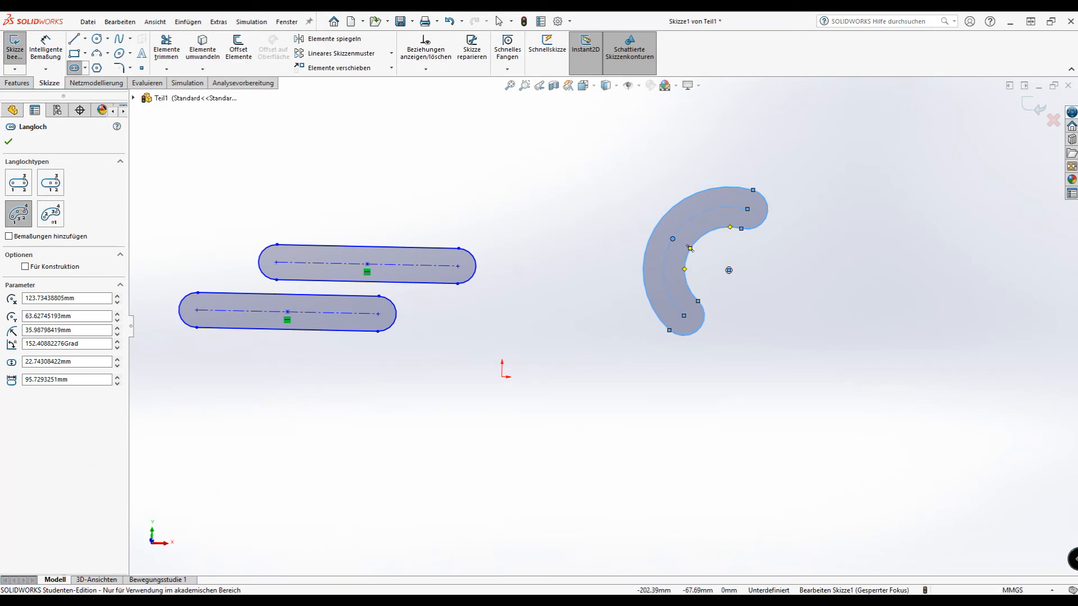
# Set the arc slot's centre coordinates to X 100 mm and Y 50 mm
pyautogui.click(93, 299)
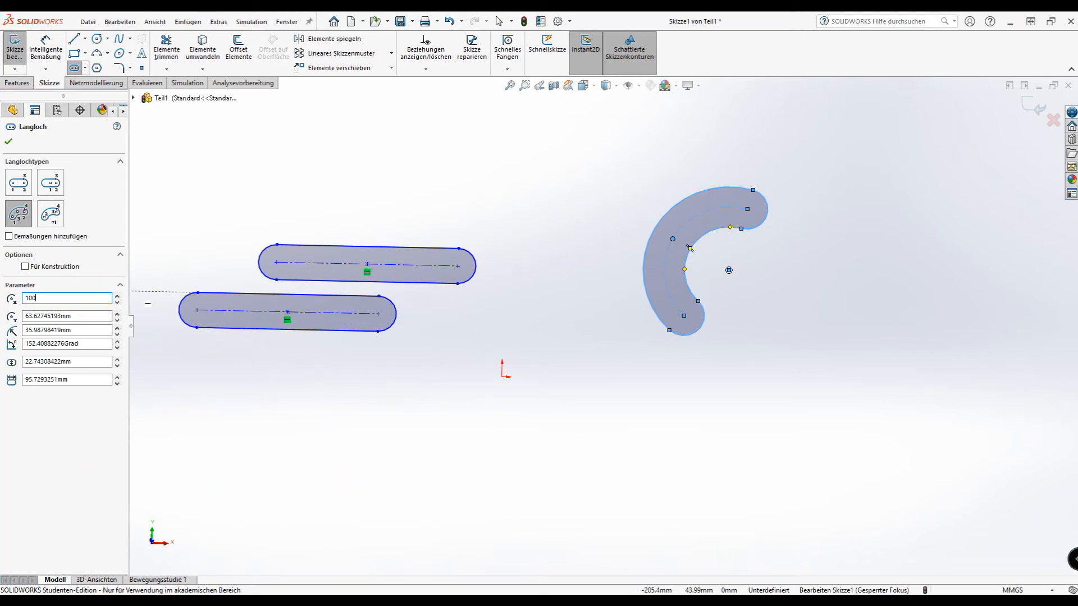
pyautogui.write('100')
pyautogui.click(92, 317)
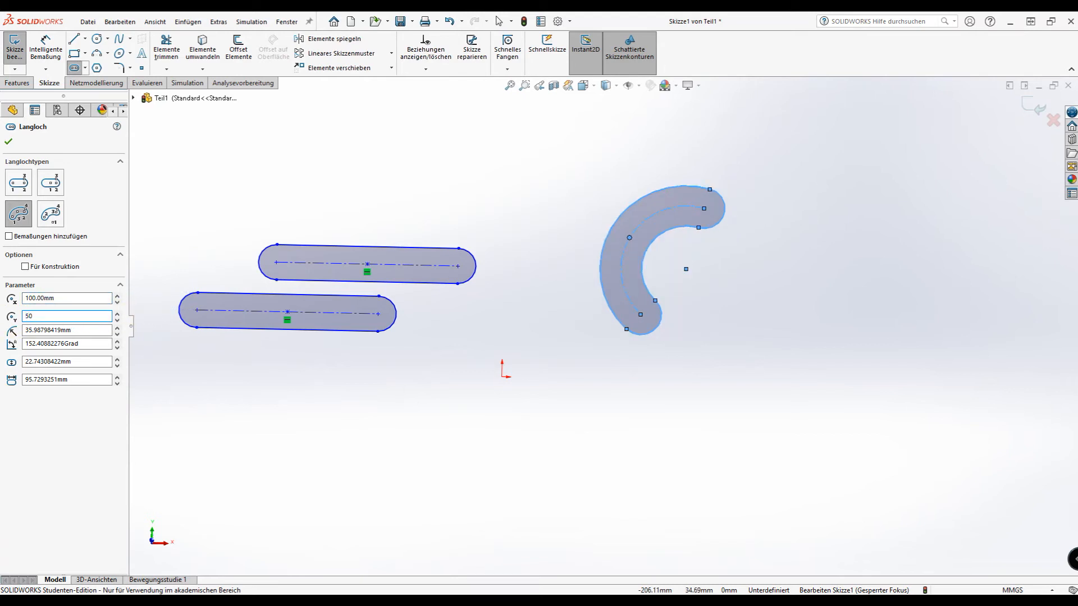
pyautogui.press('Return')
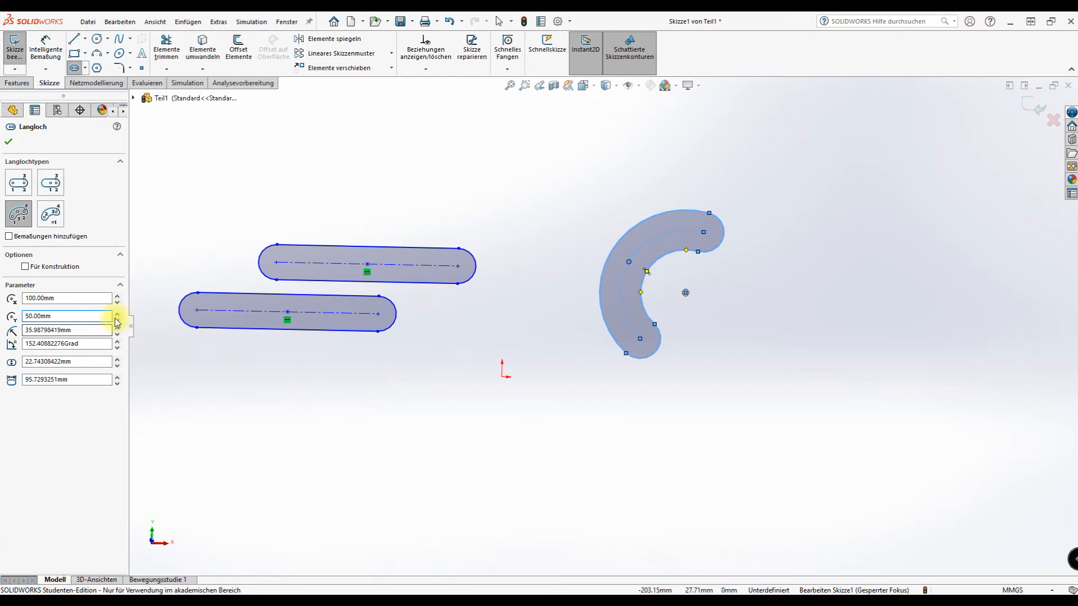
# Set the arc slot's radius to 75 mm and its arc angle to 90°
pyautogui.click(85, 330)
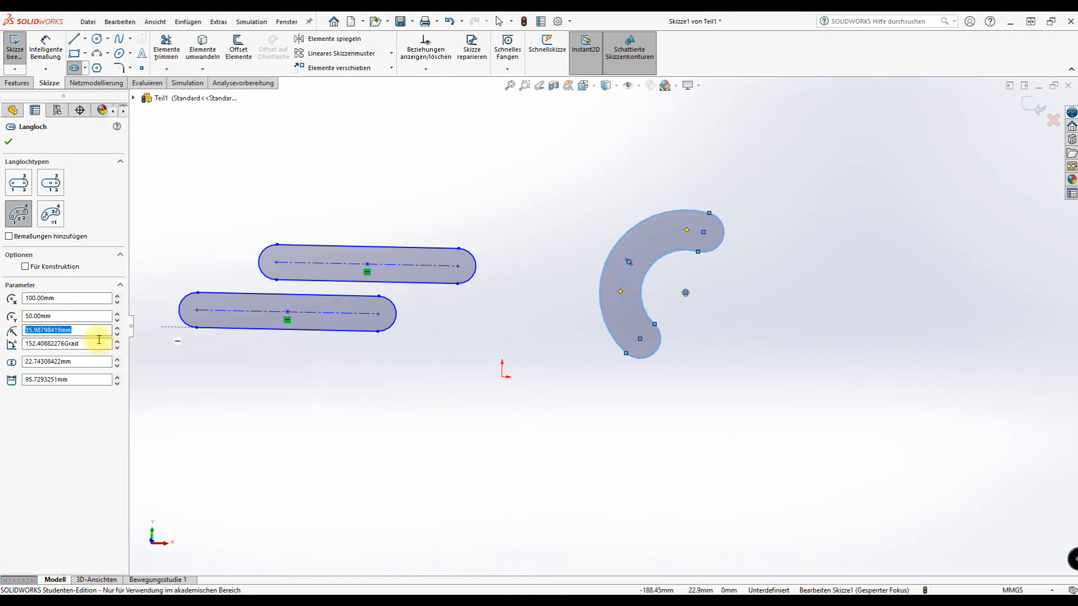
pyautogui.write('75')
pyautogui.press('Return')
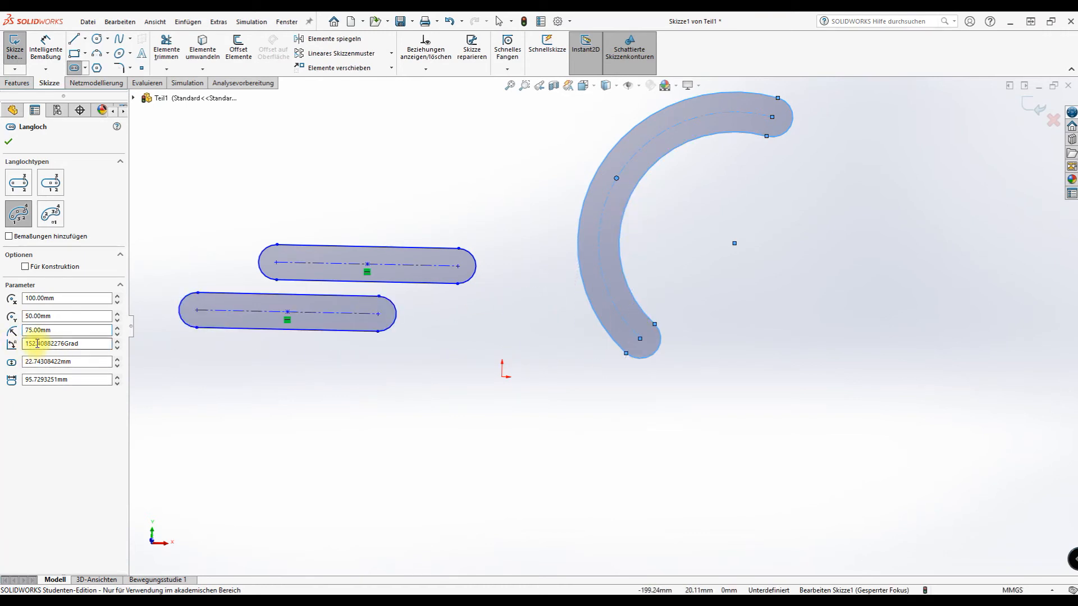
pyautogui.moveTo(29, 345); pyautogui.dragTo(89, 345)
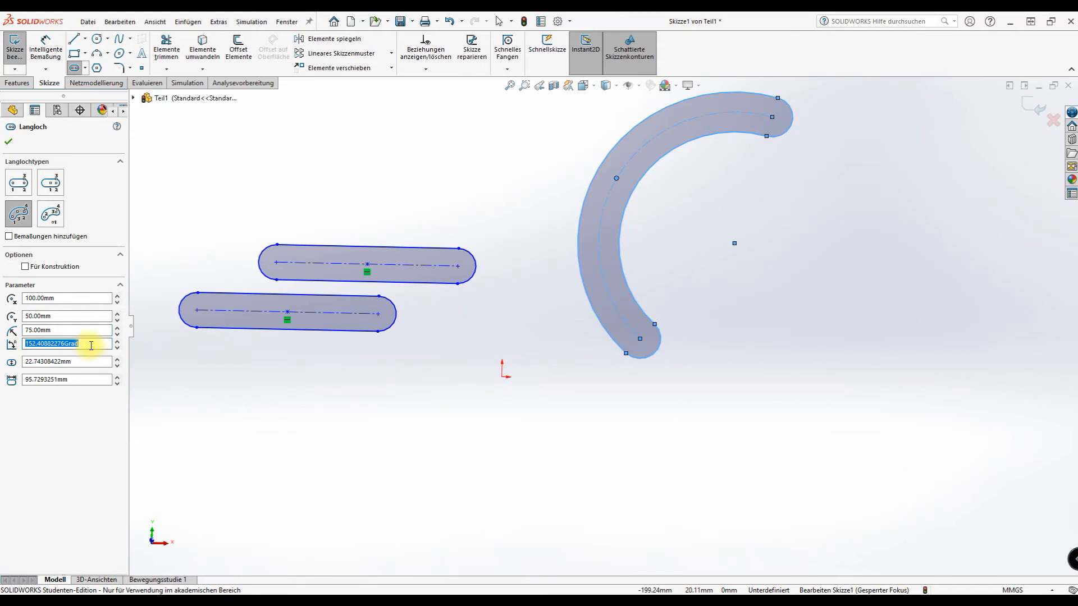
pyautogui.press('Return')
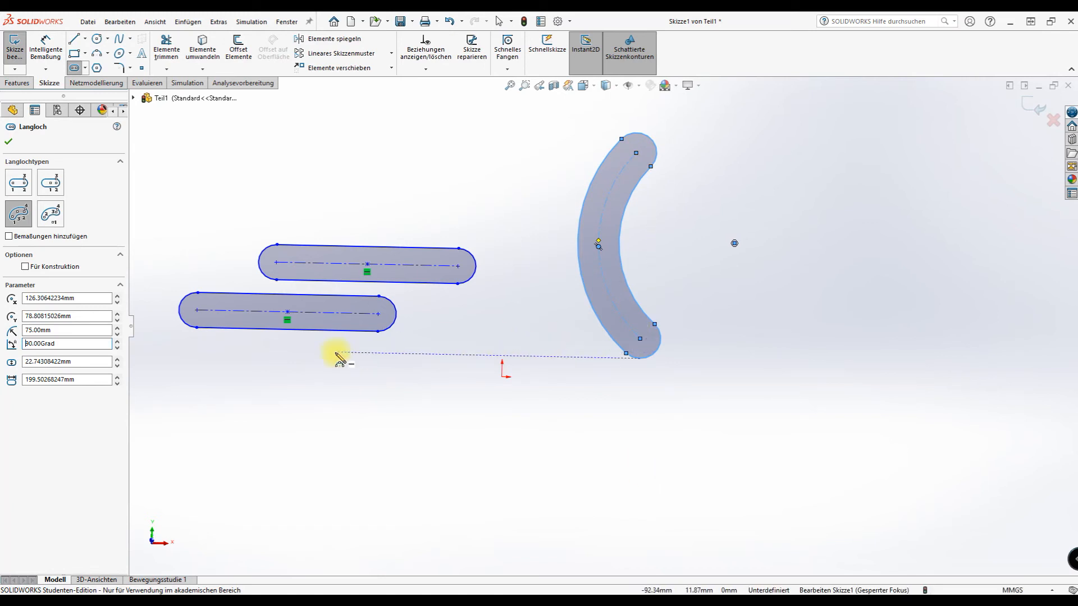
# Set the arc slot's arc angle to 45°
pyautogui.click(83, 346)
pyautogui.moveTo(83, 346); pyautogui.dragTo(14, 347)
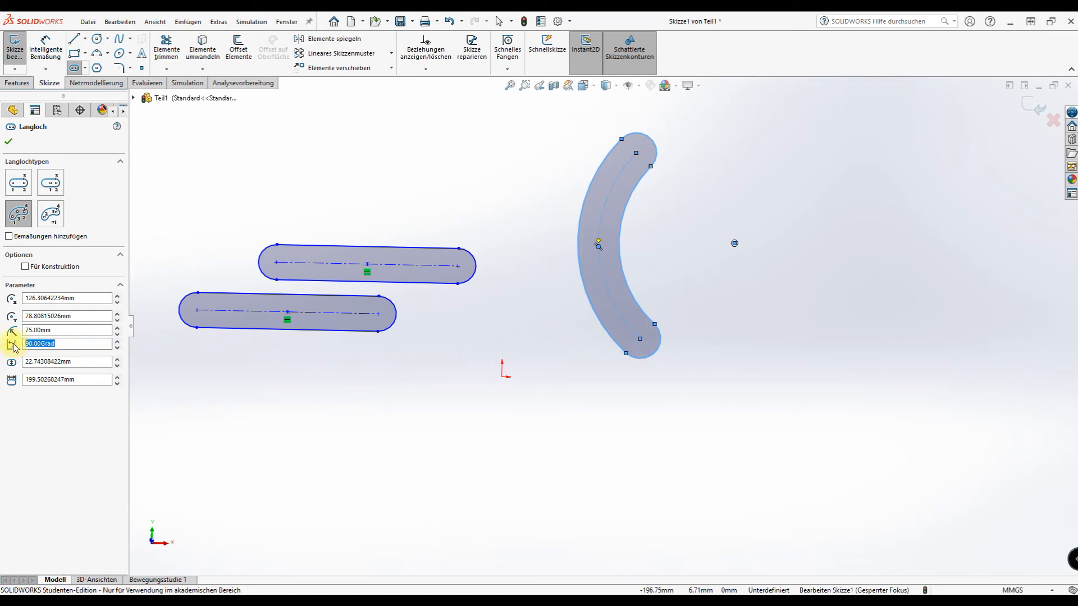
pyautogui.write('45')
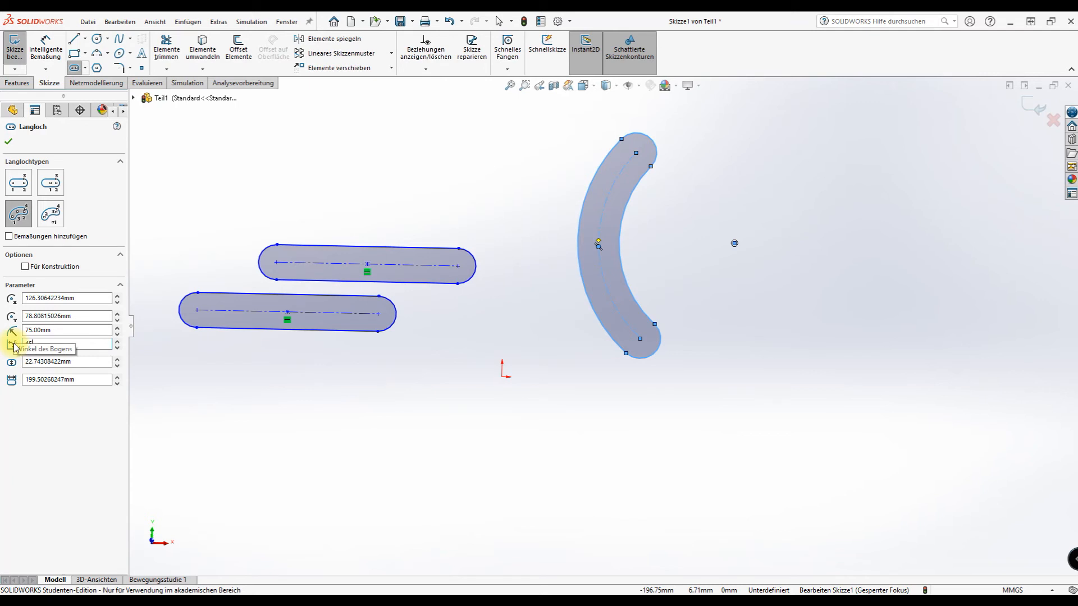
pyautogui.press('Return')
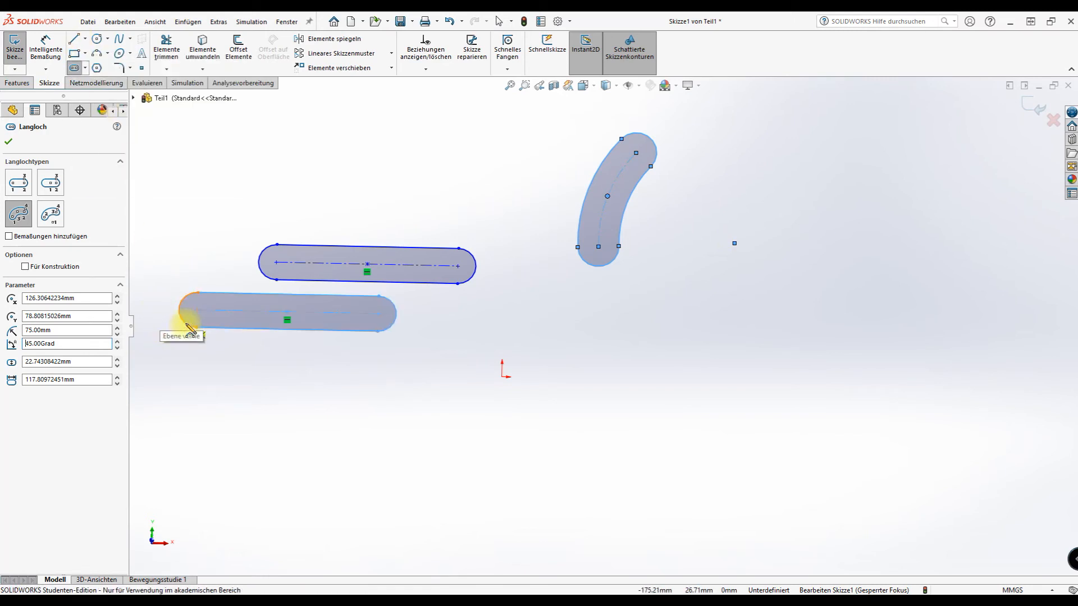
# Set the arc slot's width to 20 mm and its length to 100 mm
pyautogui.doubleClick(26, 362)
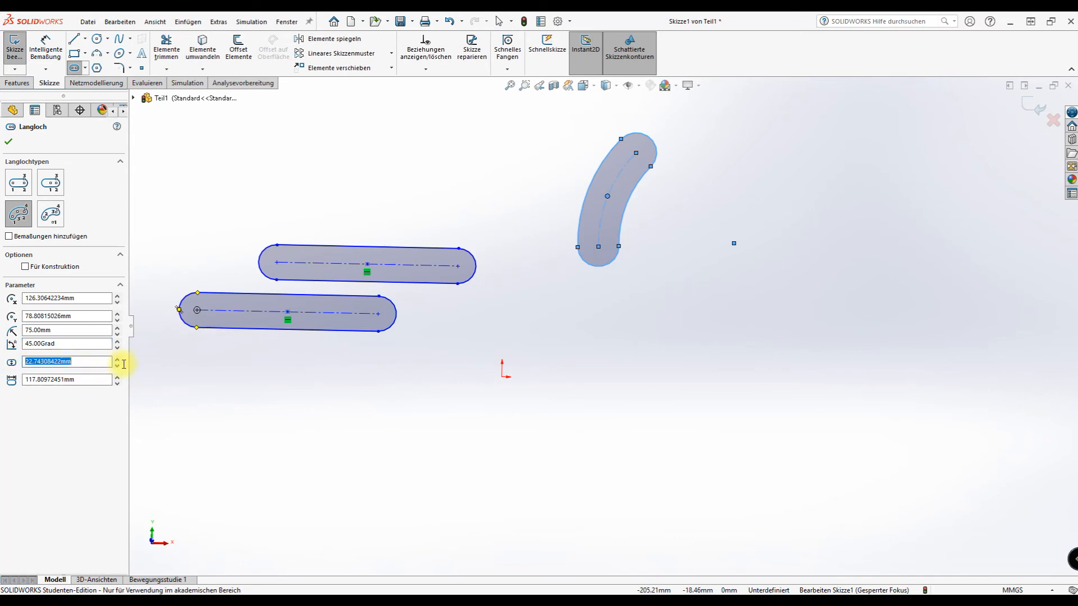
pyautogui.write('20')
pyautogui.press('Return')
pyautogui.doubleClick(84, 381)
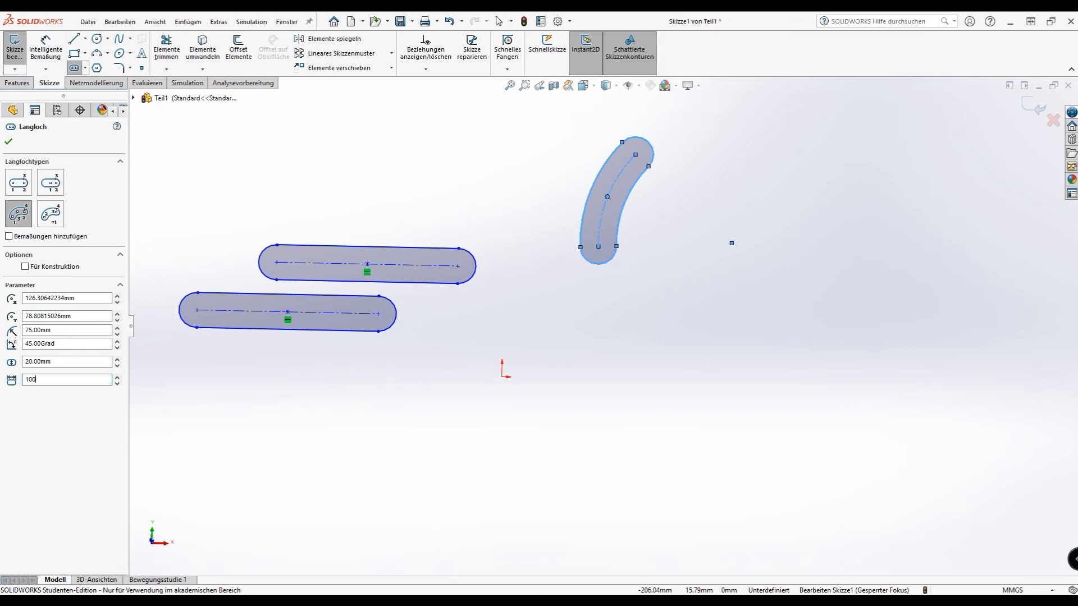
pyautogui.press('Return')
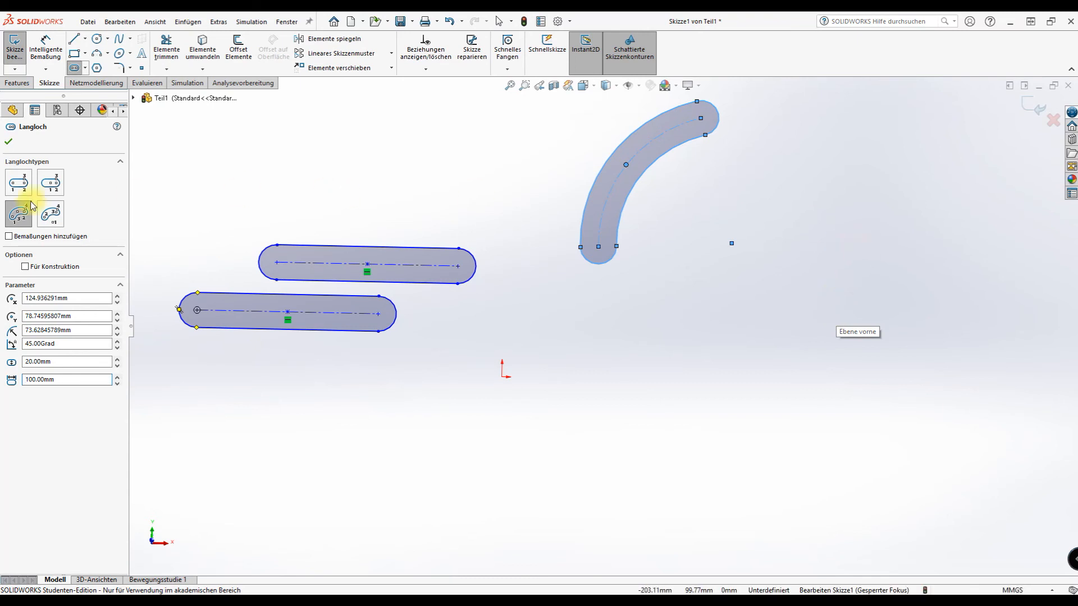
# Sketch a centerpoint arc slot around the first arc slot's centre point, about 103 mm radius, 51° arc angle and 24 mm wide
pyautogui.click(56, 218)
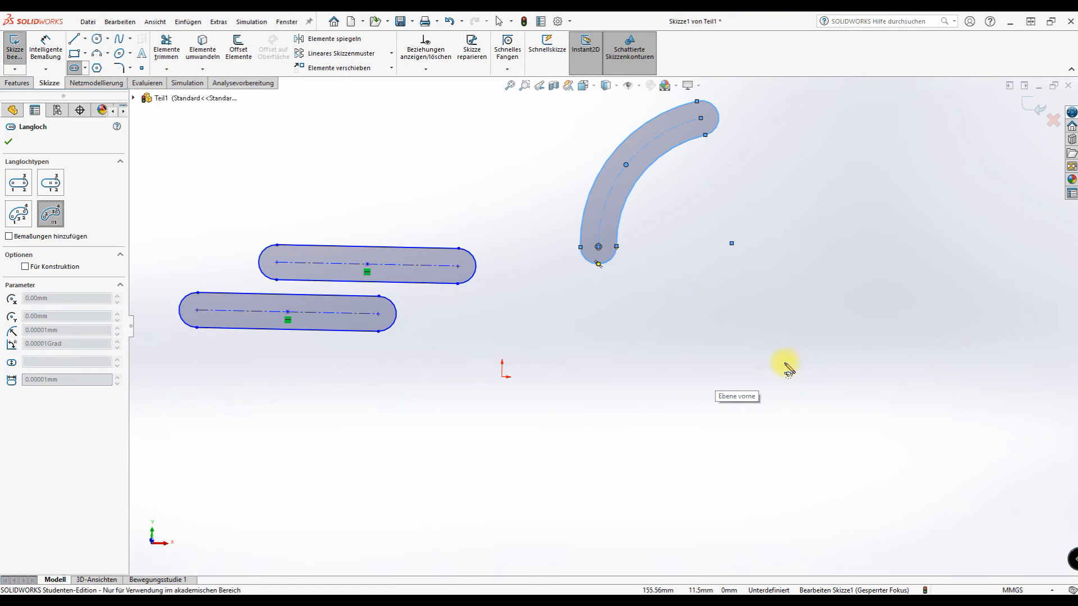
pyautogui.click(731, 244)
pyautogui.click(732, 244)
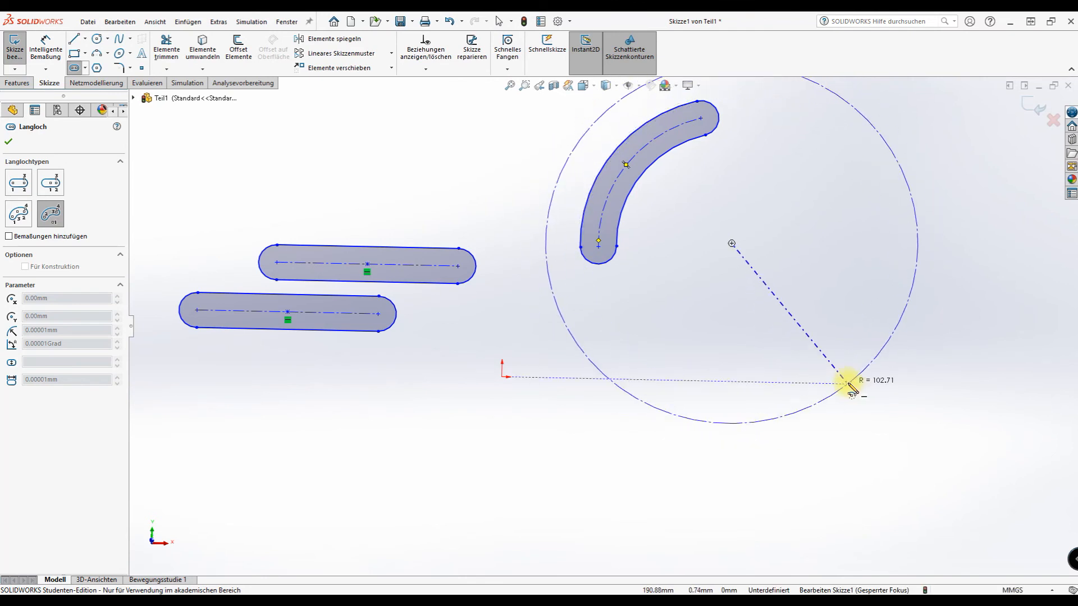
pyautogui.click(849, 385)
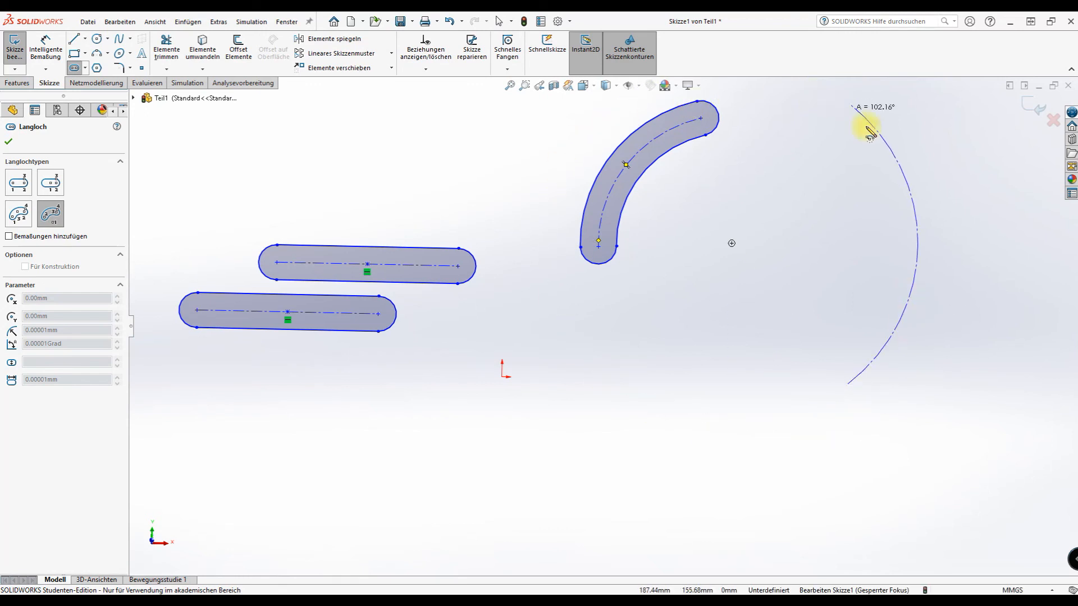
pyautogui.click(929, 244)
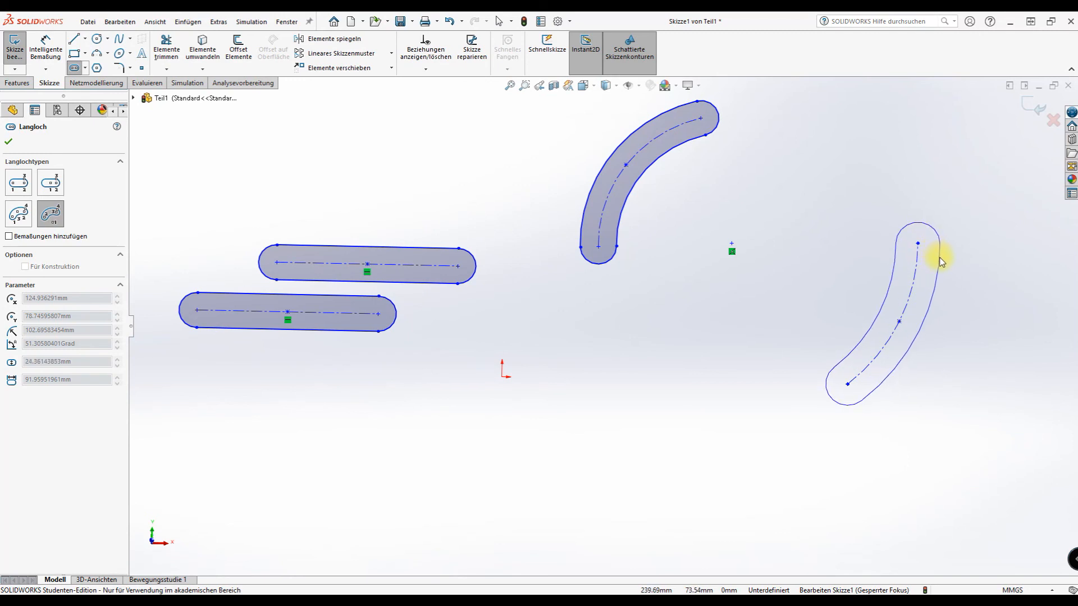
pyautogui.click(940, 259)
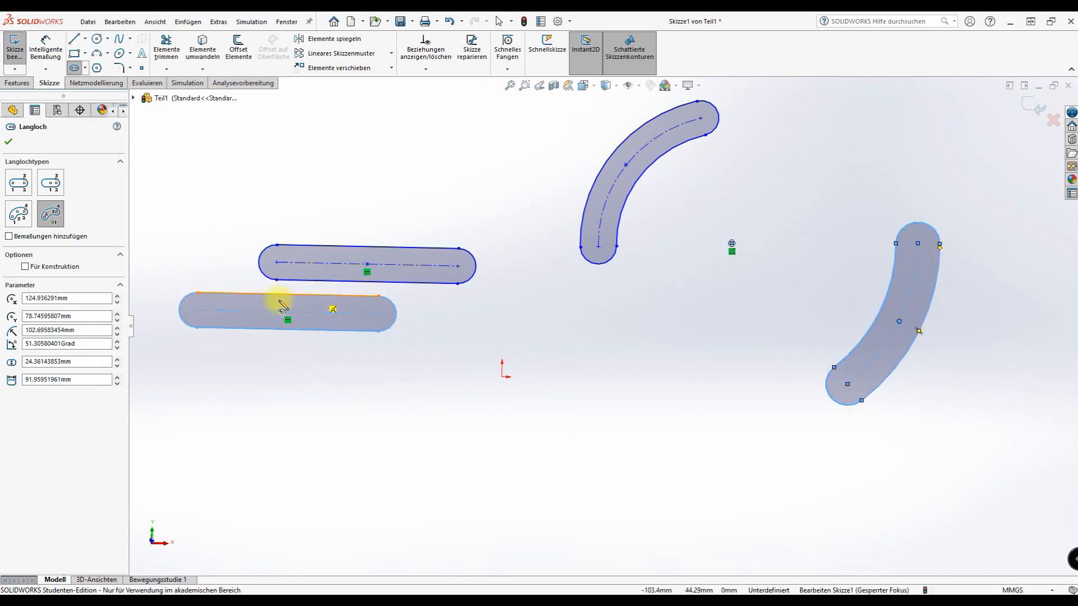